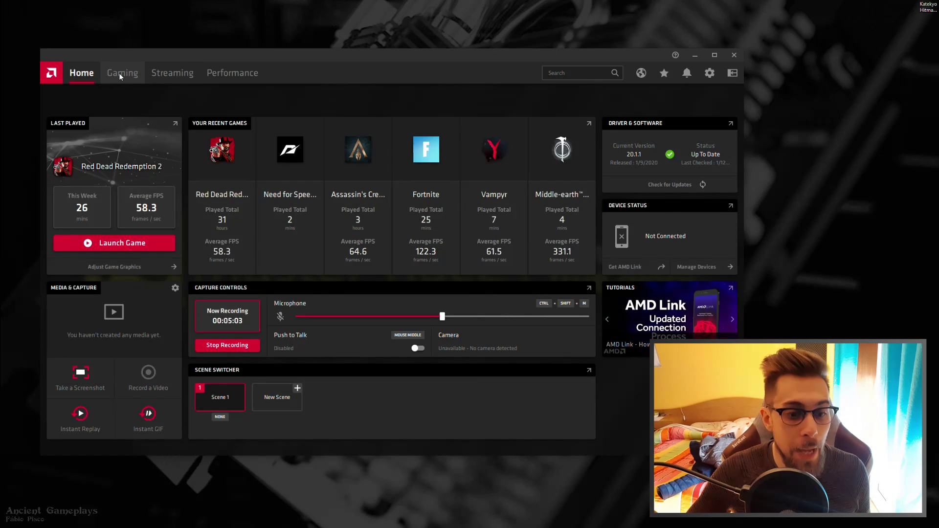
Browse the installed games and open the Global Graphics settings
{"action": "left_click", "coordinate": [119, 74]}
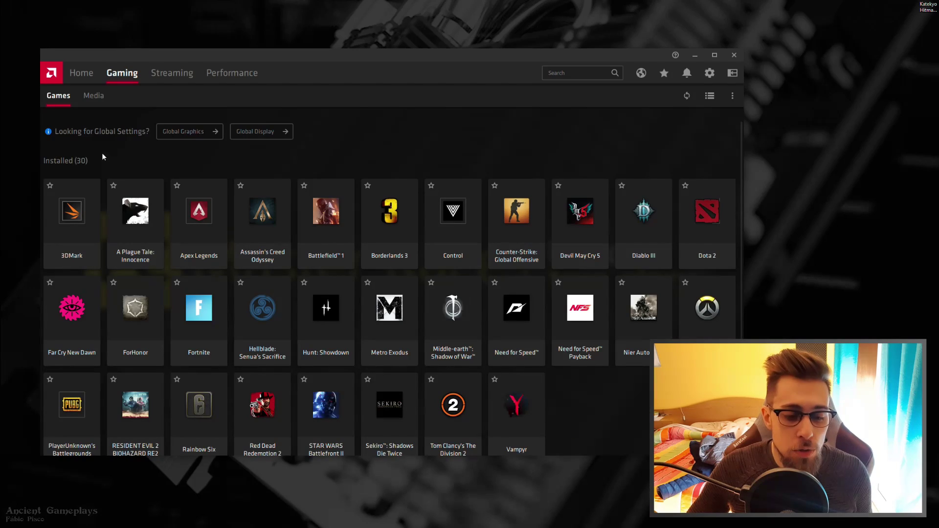
{"action": "scroll", "coordinate": [120, 246], "scroll_direction": "down", "scroll_amount": 2}
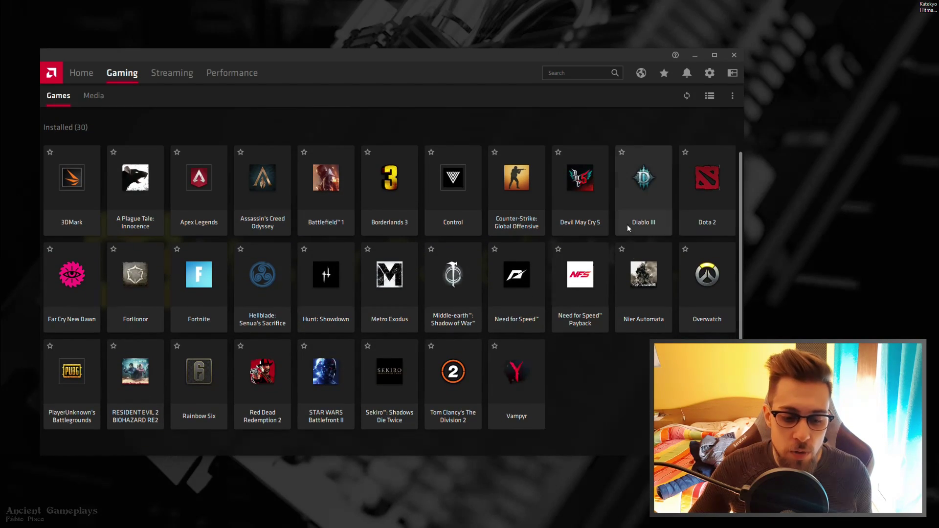
{"action": "scroll", "coordinate": [274, 273], "scroll_direction": "up", "scroll_amount": 1}
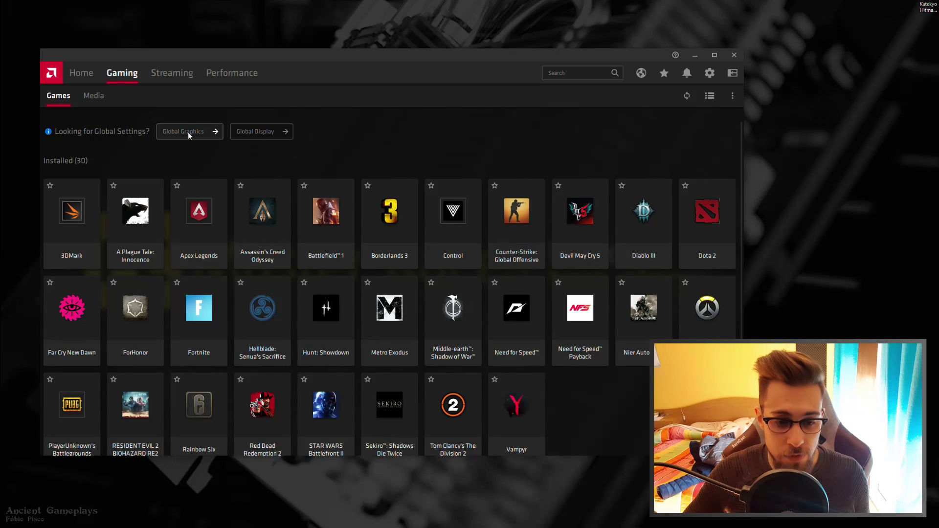
{"action": "left_click", "coordinate": [188, 133]}
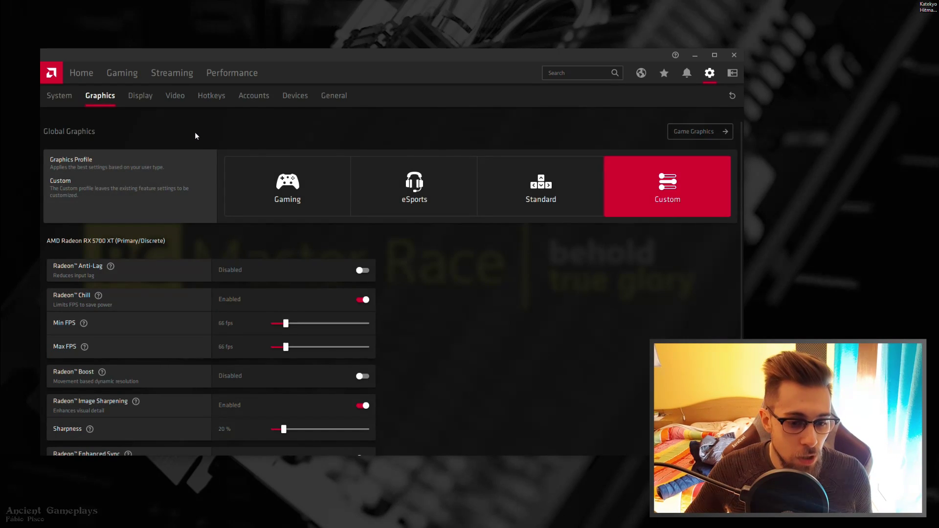
Review the Radeon Chill, Boost and Enhanced Sync settings in Global Graphics and expand the advanced options
{"action": "scroll", "coordinate": [197, 175], "scroll_direction": "down", "scroll_amount": 2}
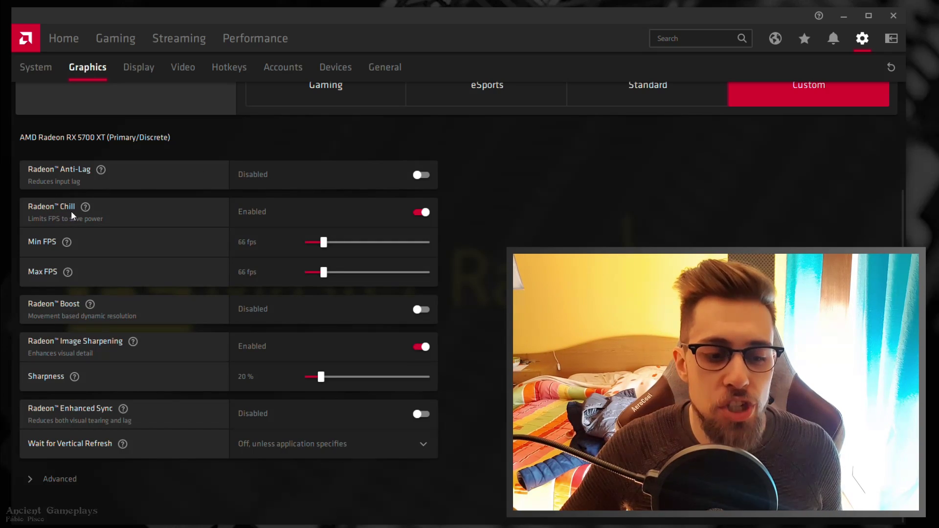
{"action": "mouse_move", "coordinate": [85, 208]}
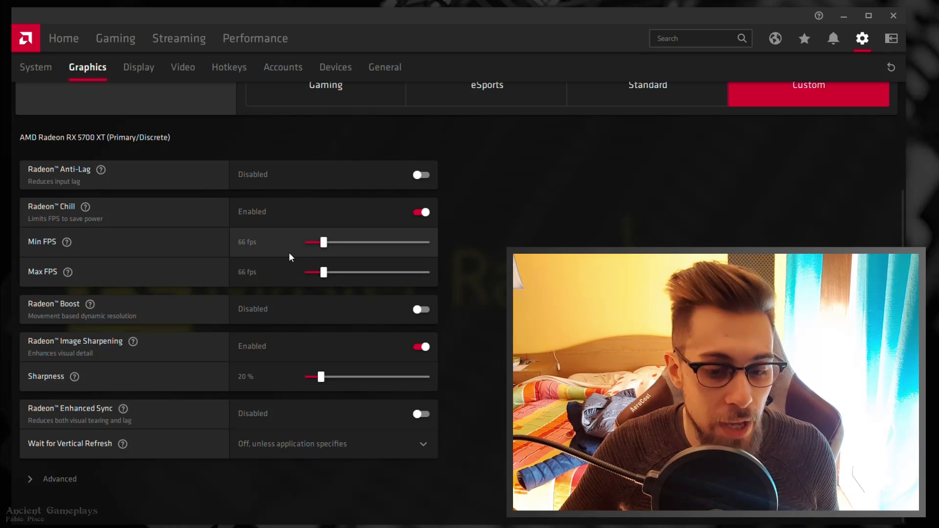
{"action": "mouse_move", "coordinate": [90, 304]}
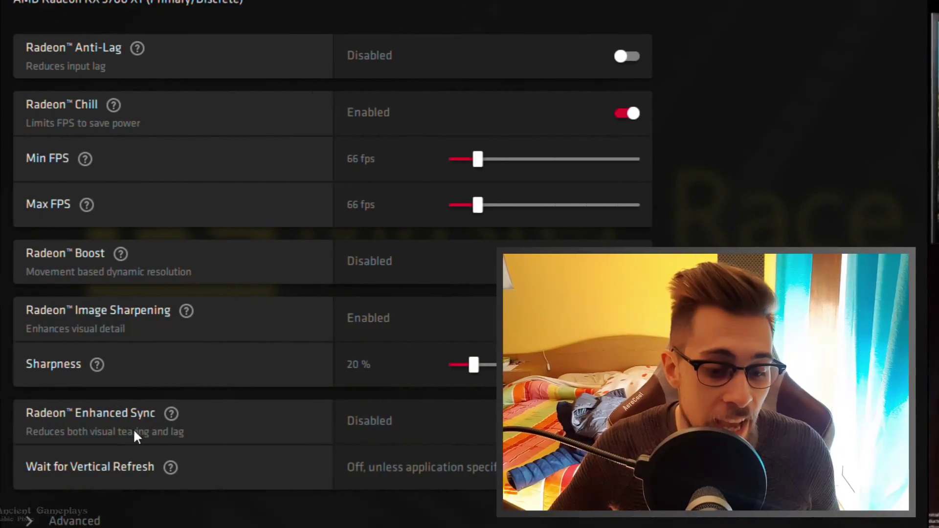
{"action": "mouse_move", "coordinate": [181, 416]}
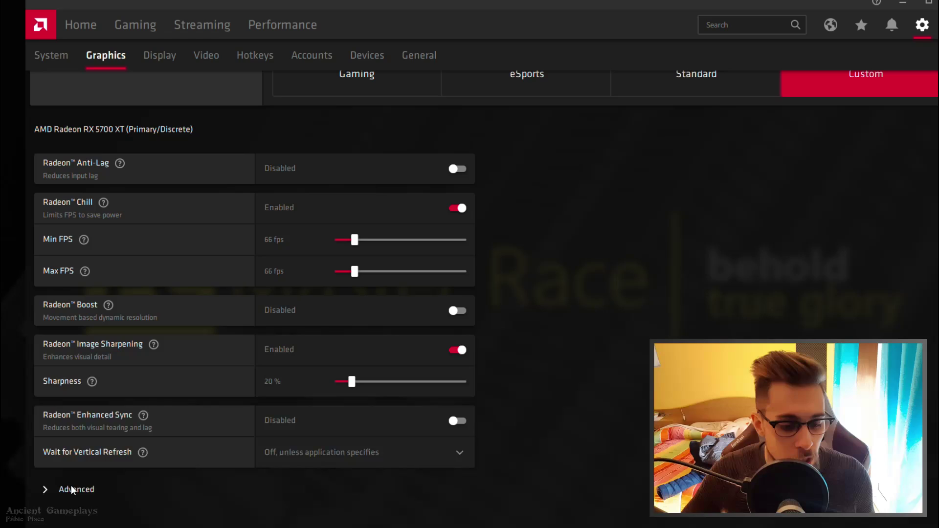
{"action": "scroll", "coordinate": [141, 463], "scroll_direction": "down", "scroll_amount": 6}
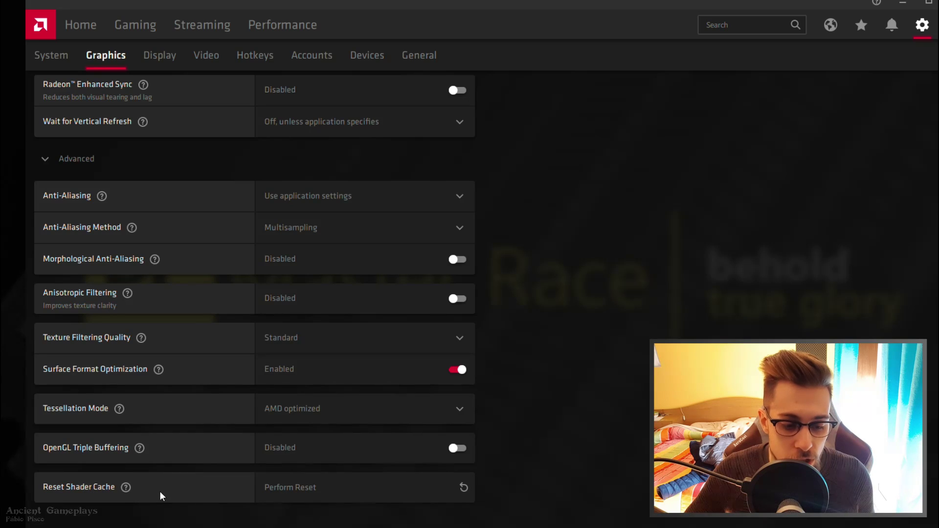
Try overriding the application tessellation settings to see the maximum levels, and return Tessellation Mode to AMD optimized
{"action": "mouse_move", "coordinate": [119, 408]}
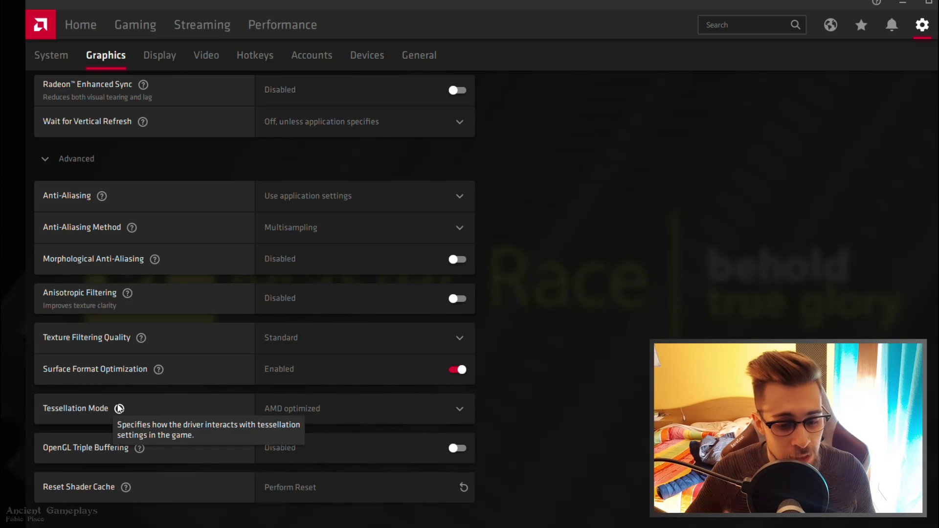
{"action": "left_click", "coordinate": [325, 410]}
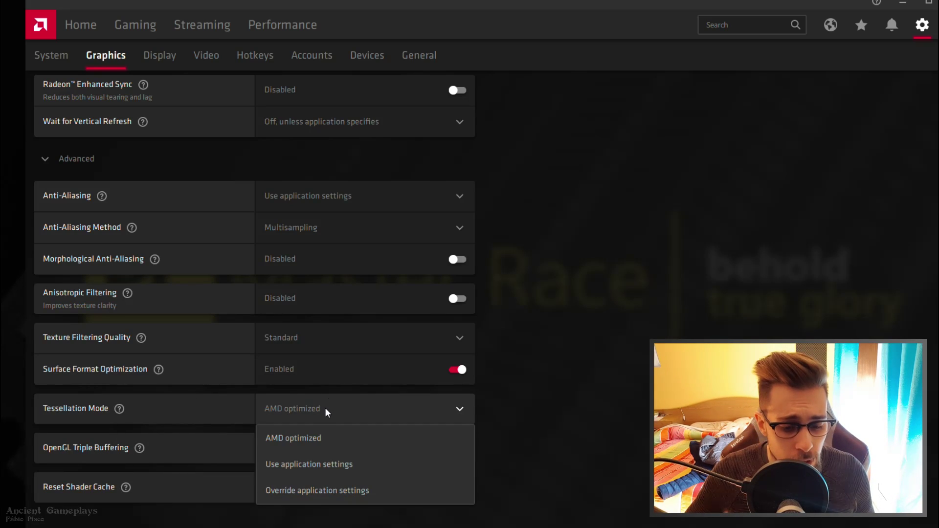
{"action": "left_click", "coordinate": [300, 490]}
{"action": "left_click", "coordinate": [310, 442]}
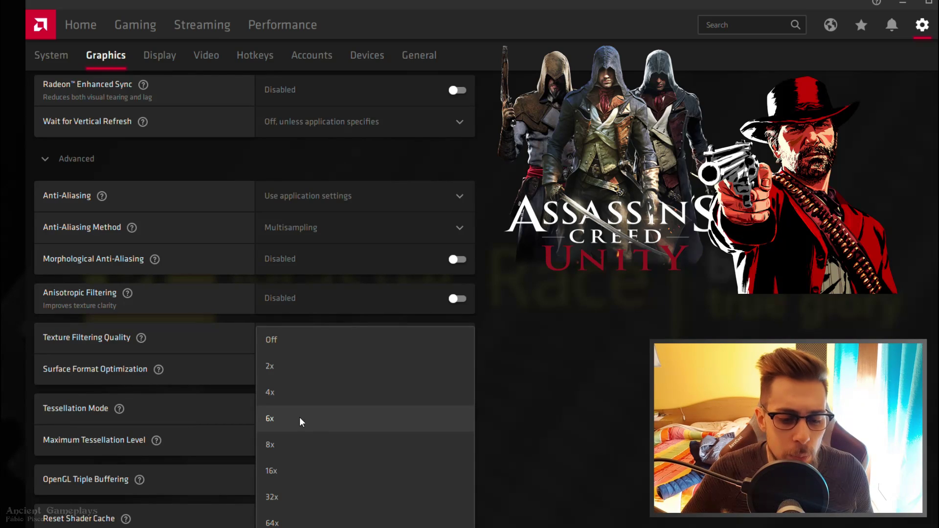
{"action": "left_click", "coordinate": [561, 362]}
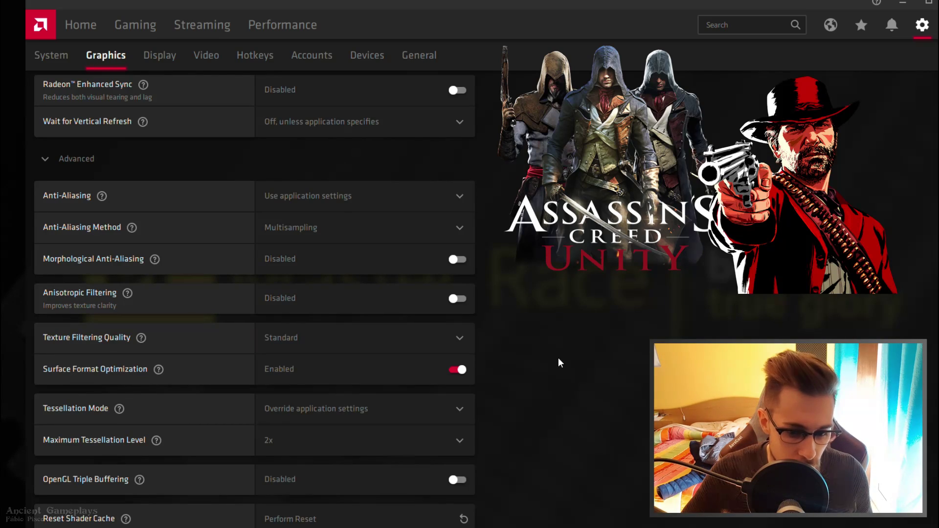
{"action": "left_click", "coordinate": [349, 439]}
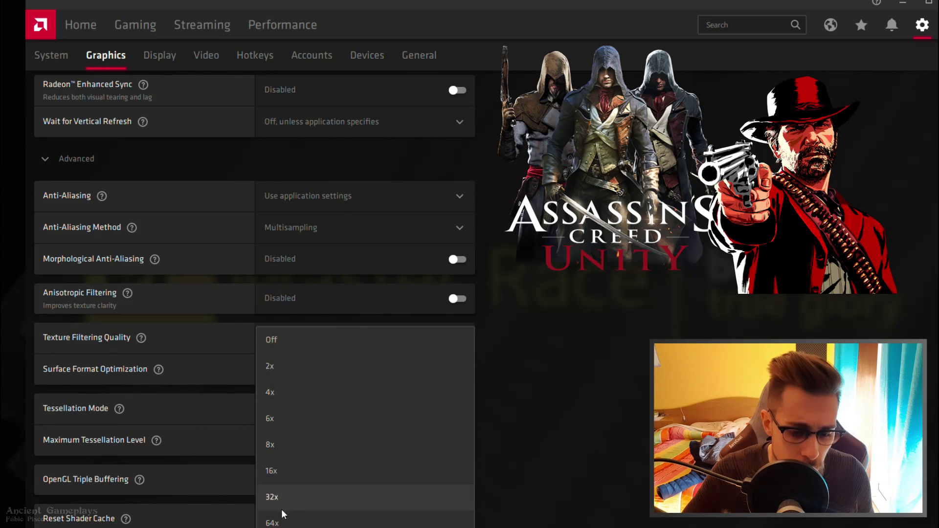
{"action": "left_click", "coordinate": [281, 348]}
{"action": "left_click", "coordinate": [352, 410]}
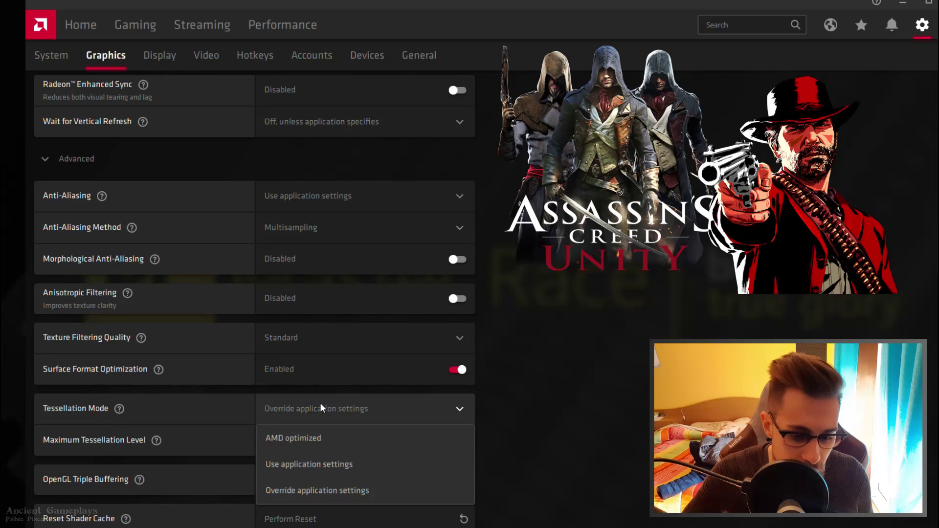
{"action": "left_click", "coordinate": [291, 439]}
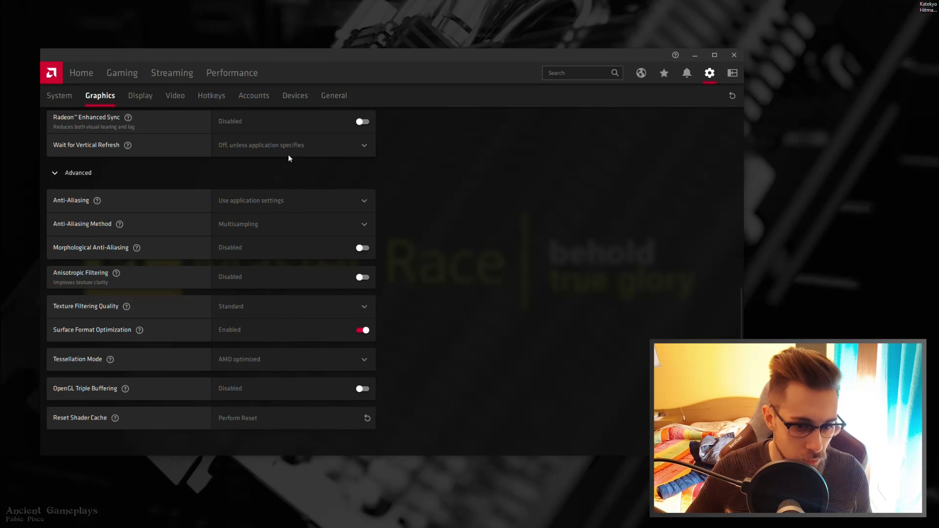
Check the Media section of Gaming and return to the installed games list
{"action": "scroll", "coordinate": [81, 212], "scroll_direction": "up", "scroll_amount": 10}
{"action": "left_click", "coordinate": [120, 73]}
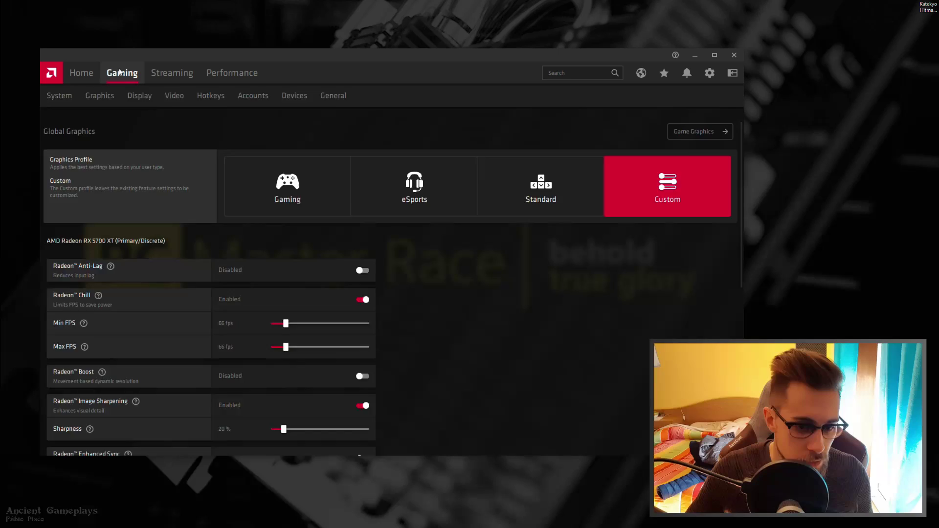
{"action": "left_click", "coordinate": [100, 105]}
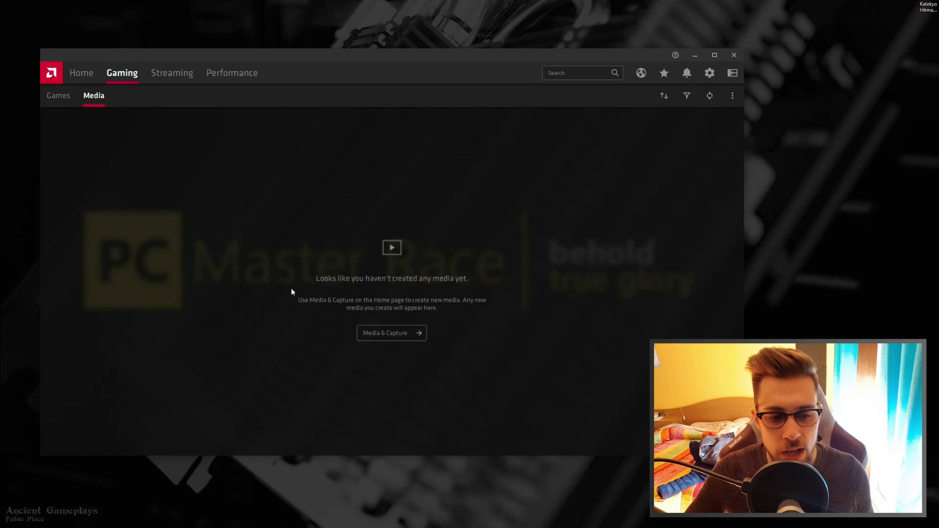
{"action": "left_click", "coordinate": [59, 100]}
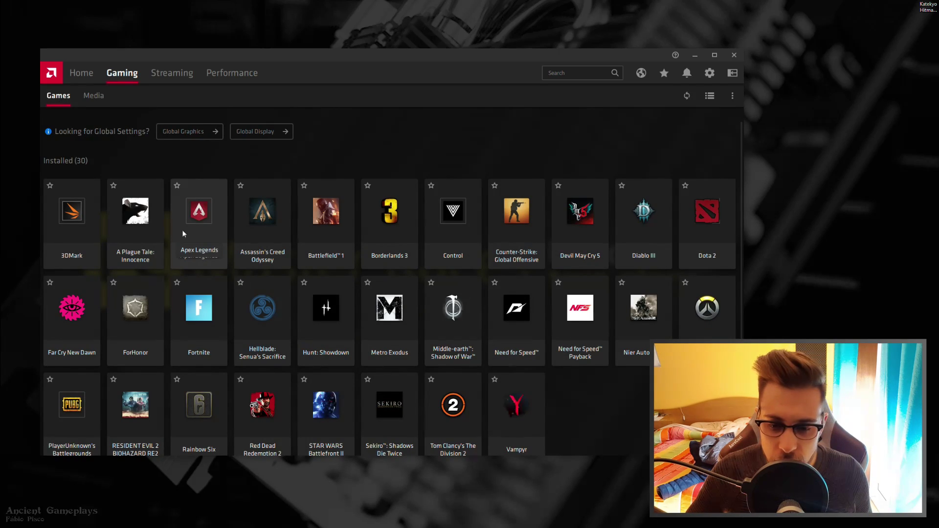
Examine the live streaming controls, including the list of streaming services and the stream chat
{"action": "left_click", "coordinate": [174, 74]}
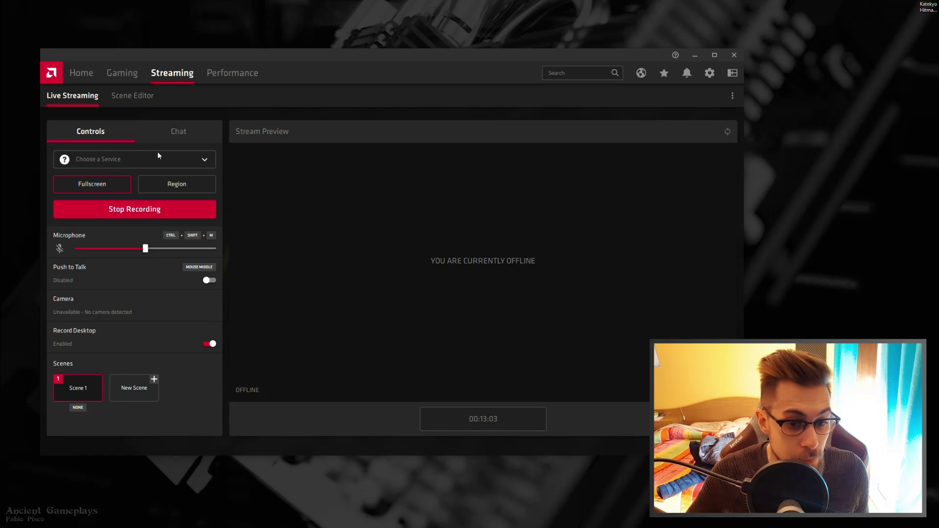
{"action": "left_click", "coordinate": [131, 162]}
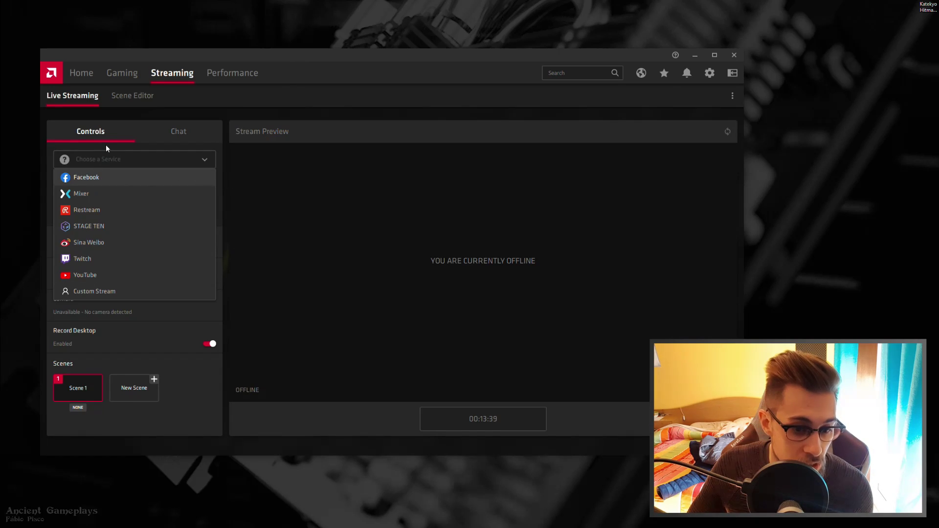
{"action": "left_click", "coordinate": [96, 155]}
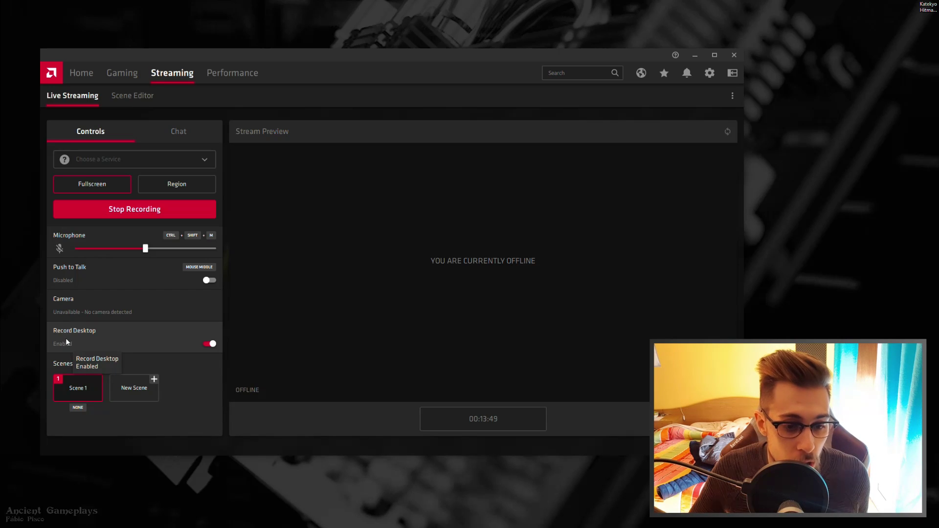
{"action": "left_click", "coordinate": [183, 130]}
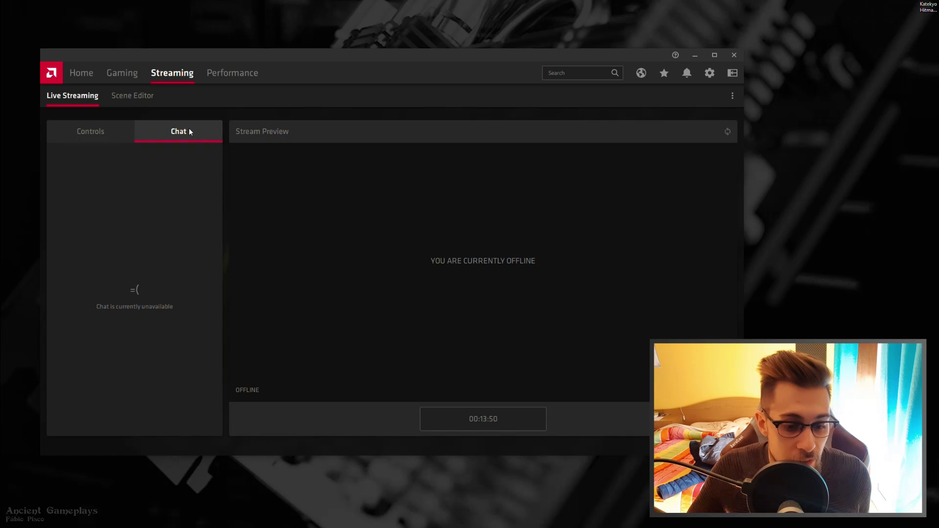
{"action": "left_click", "coordinate": [95, 136]}
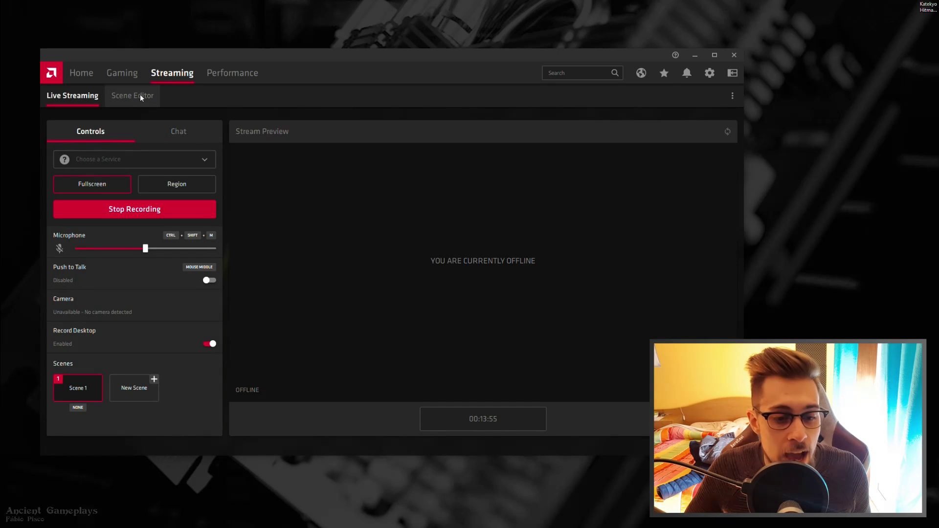
Open the scene editor, view the Indicator properties, and move the Camera element in Scene 1 to about X 55, Y 45
{"action": "left_click", "coordinate": [140, 96]}
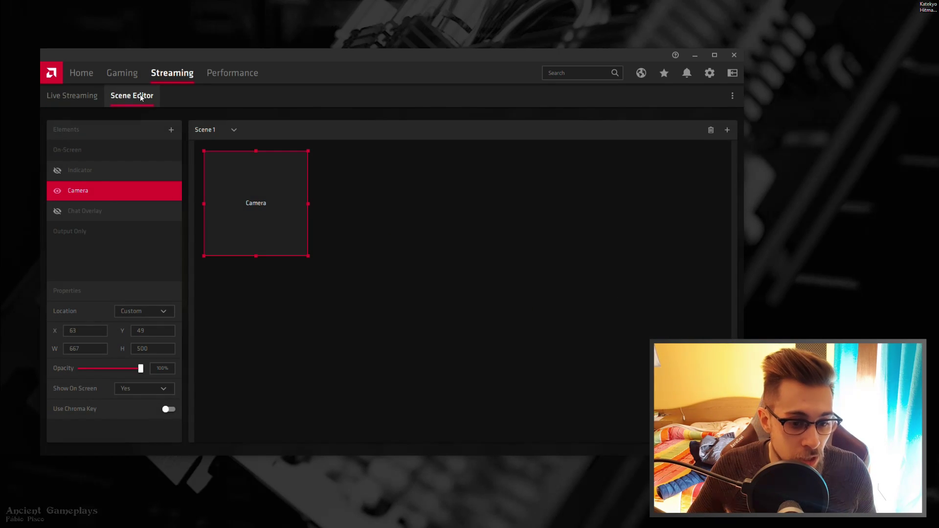
{"action": "left_click", "coordinate": [96, 171]}
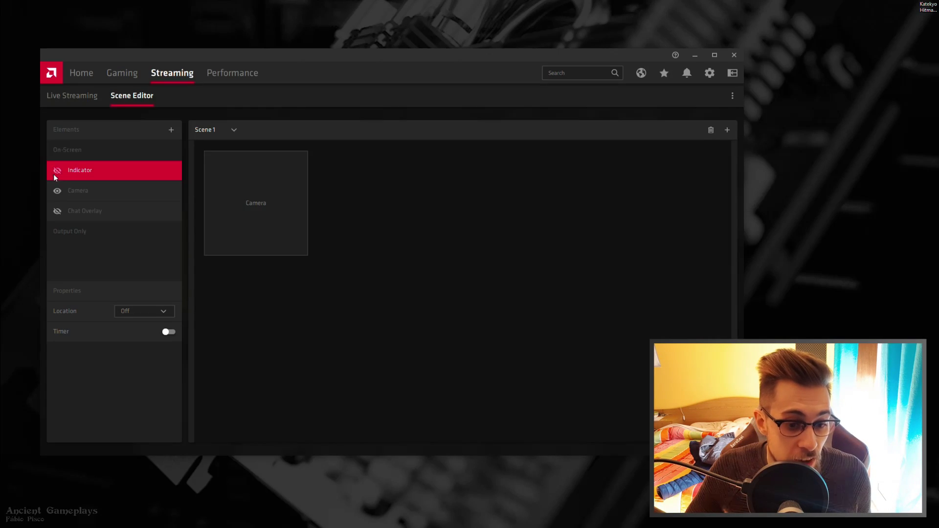
{"action": "left_click", "coordinate": [101, 191]}
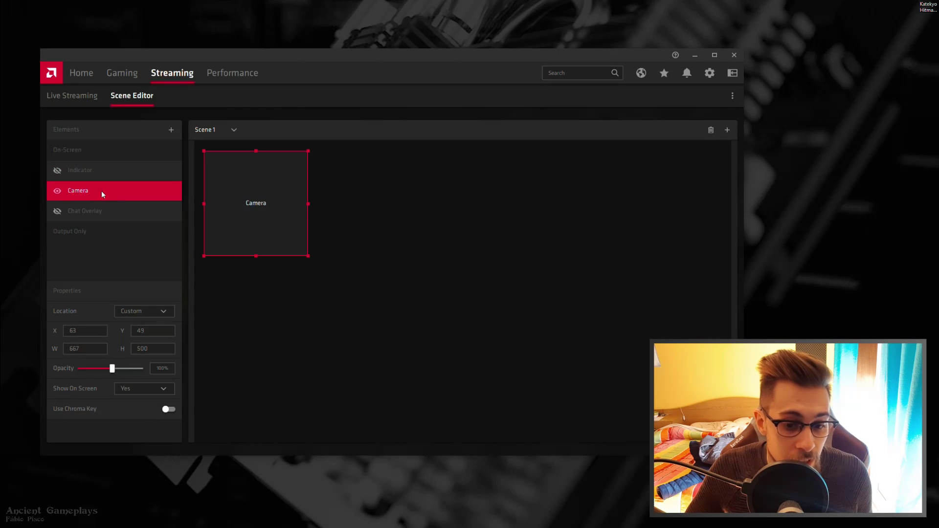
{"action": "mouse_move", "coordinate": [239, 200]}
{"action": "left_mouse_down"}
{"action": "mouse_move", "coordinate": [607, 272]}
{"action": "mouse_move", "coordinate": [279, 191]}
{"action": "mouse_move", "coordinate": [319, 245]}
{"action": "mouse_move", "coordinate": [540, 189]}
{"action": "mouse_move", "coordinate": [483, 216]}
{"action": "mouse_move", "coordinate": [295, 213]}
{"action": "mouse_move", "coordinate": [250, 201]}
{"action": "left_mouse_up"}
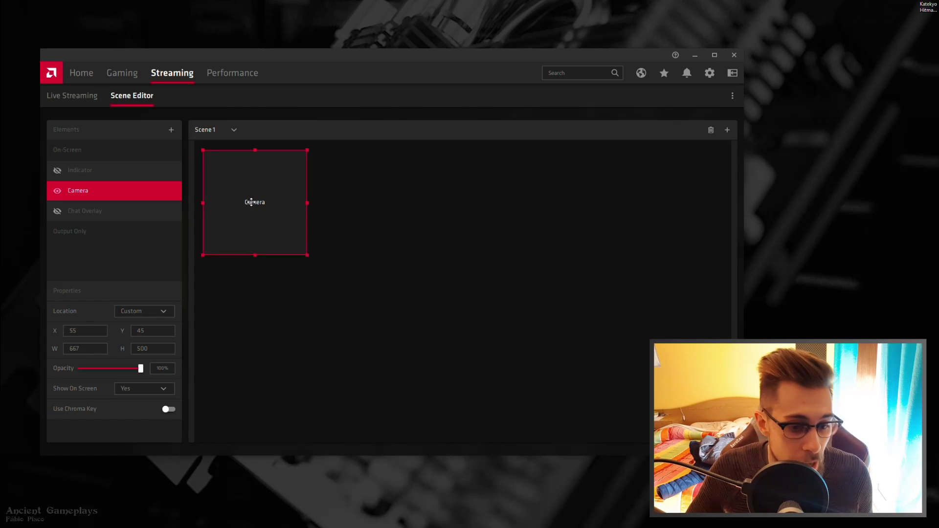
Show the Chat Overlay in Scene 1, move it to about X 2564, Y 578 and enlarge it to about 811 by 811
{"action": "left_click", "coordinate": [62, 216]}
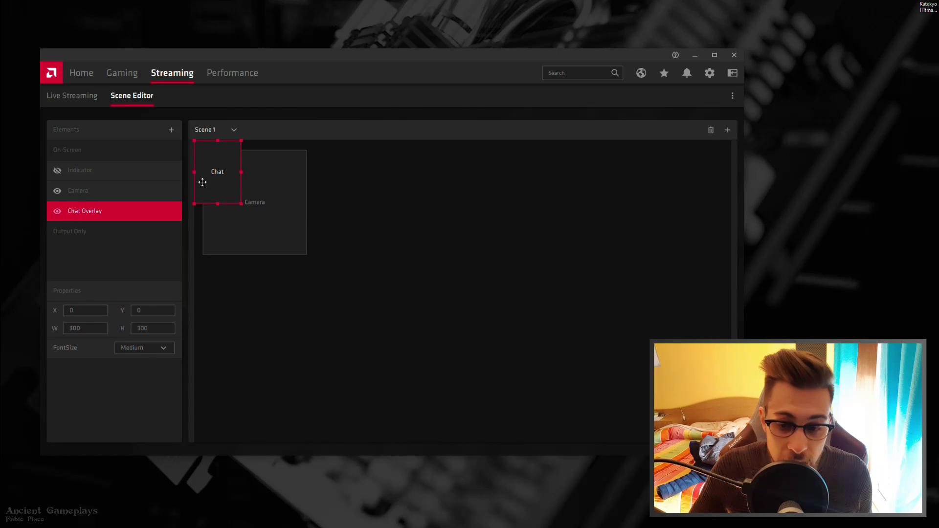
{"action": "left_click_drag", "start_coordinate": [201, 181], "coordinate": [589, 342]}
{"action": "left_click_drag", "start_coordinate": [645, 269], "coordinate": [651, 384]}
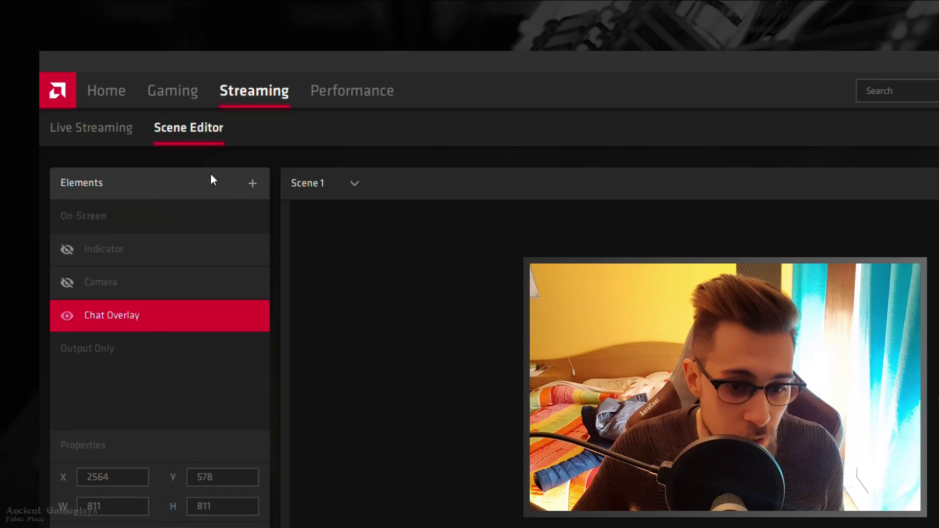
Look through the element types that can be added to Scene 1 without adding one
{"action": "left_click", "coordinate": [251, 183]}
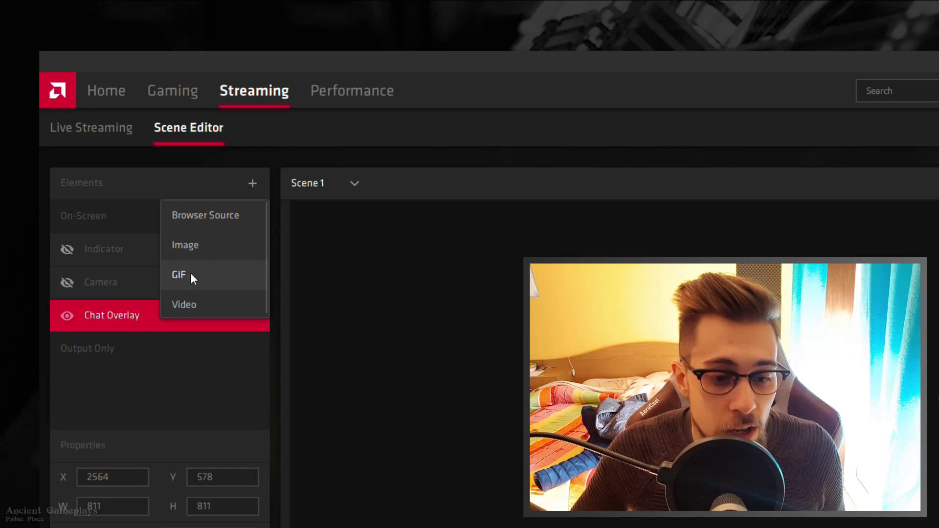
{"action": "scroll", "coordinate": [205, 303], "scroll_direction": "down", "scroll_amount": 1}
{"action": "left_click", "coordinate": [185, 384]}
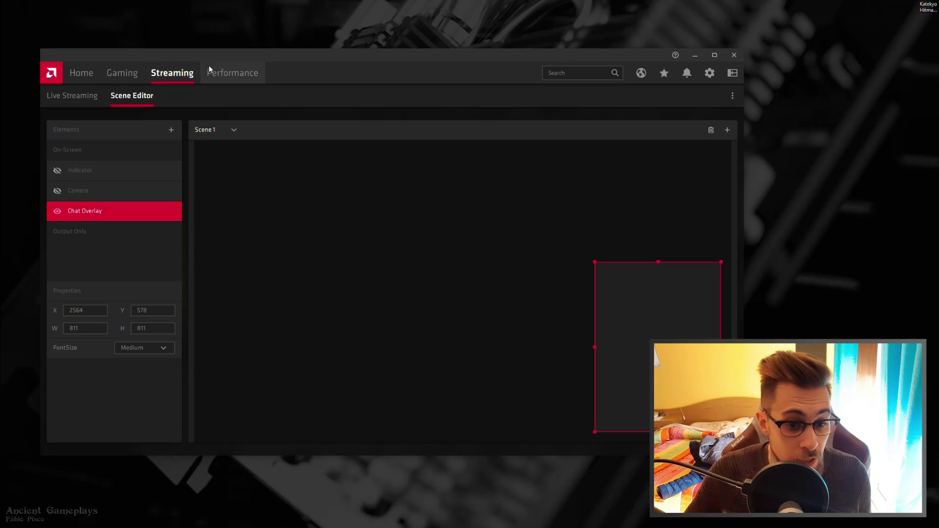
Open the performance metrics and examine the GPU utilization, clock speed, power consumption and temperature graphs
{"action": "left_click", "coordinate": [222, 74]}
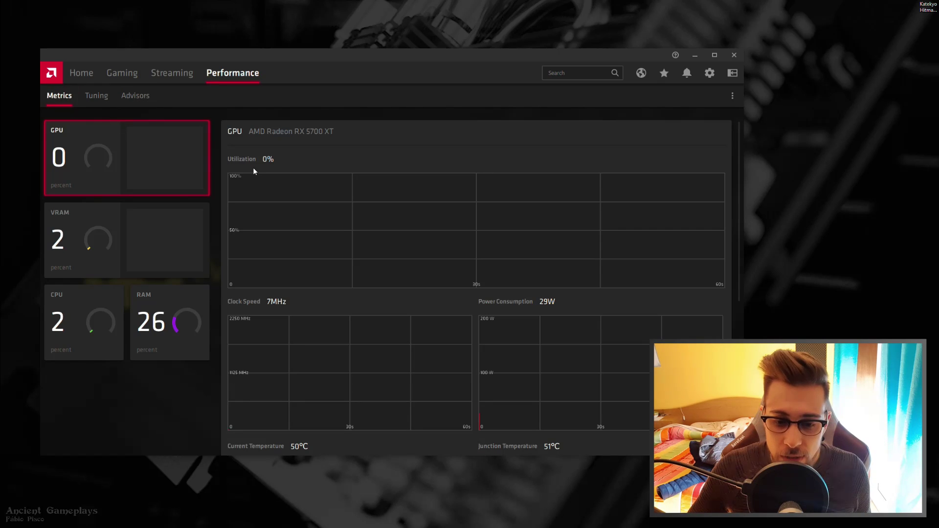
{"action": "scroll", "coordinate": [307, 216], "scroll_direction": "down", "scroll_amount": 3}
{"action": "scroll", "coordinate": [306, 217], "scroll_direction": "up", "scroll_amount": 3}
{"action": "scroll", "coordinate": [306, 216], "scroll_direction": "up", "scroll_amount": 1}
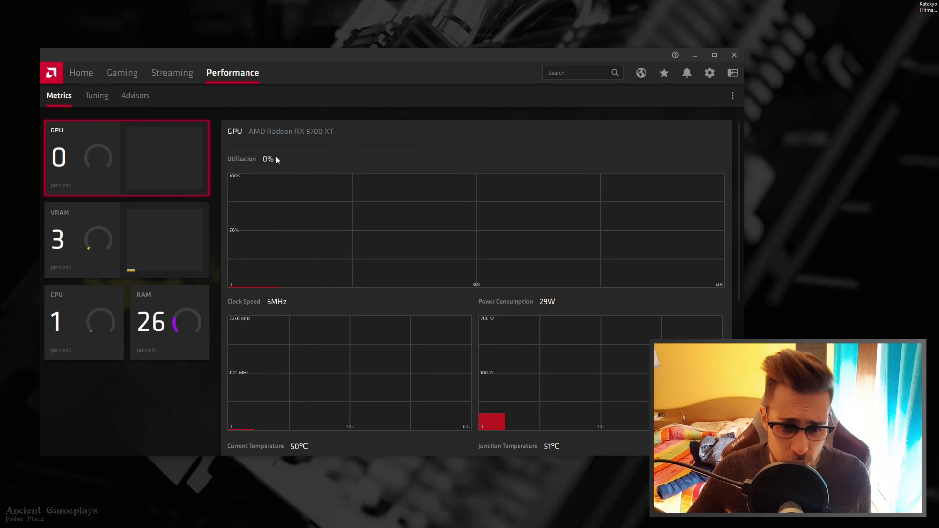
{"action": "scroll", "coordinate": [267, 163], "scroll_direction": "down", "scroll_amount": 2}
{"action": "scroll", "coordinate": [269, 205], "scroll_direction": "down", "scroll_amount": 1}
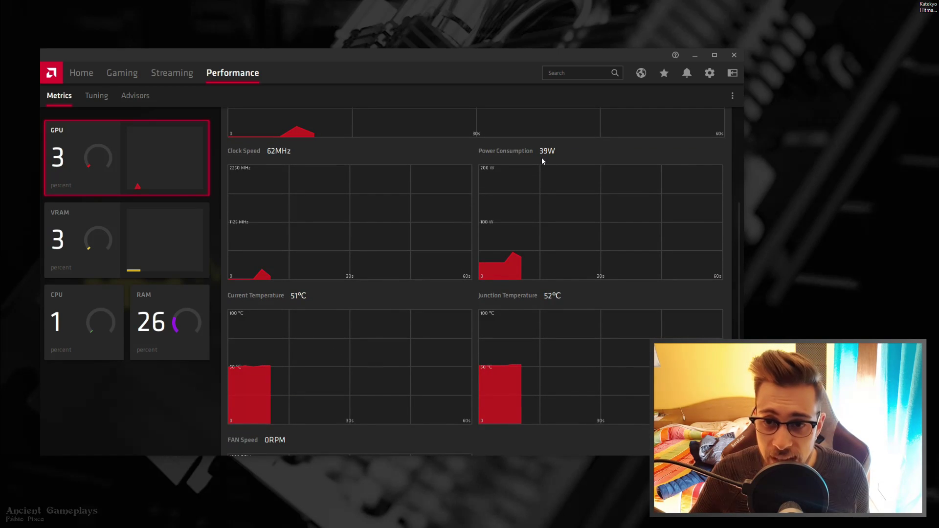
Examine the remaining GPU graphs through fan speed, plus the VRAM, CPU and RAM metrics
{"action": "scroll", "coordinate": [543, 157], "scroll_direction": "down", "scroll_amount": 1}
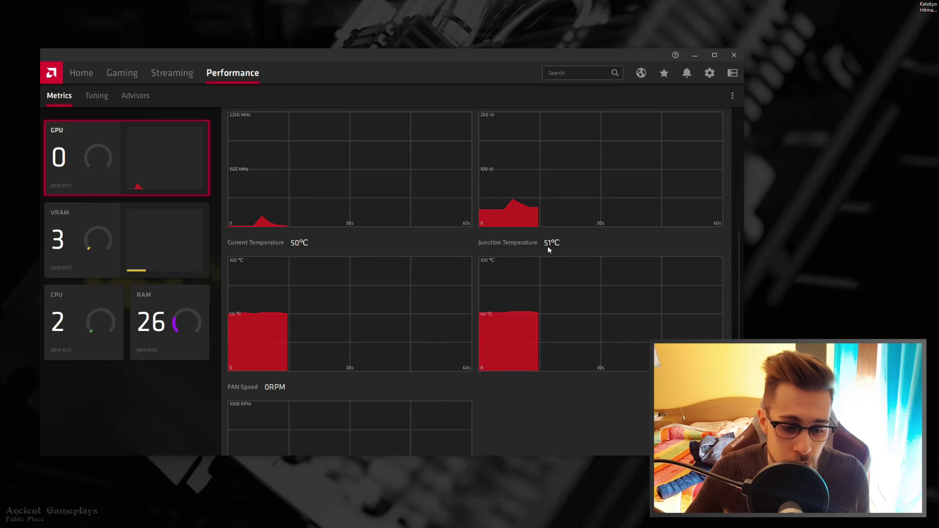
{"action": "scroll", "coordinate": [547, 246], "scroll_direction": "down", "scroll_amount": 2}
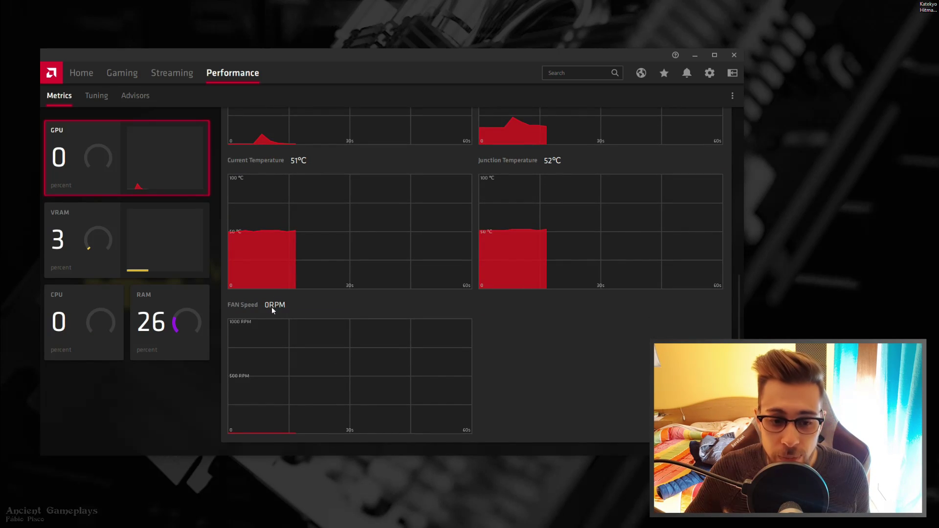
{"action": "scroll", "coordinate": [282, 291], "scroll_direction": "up", "scroll_amount": 2}
{"action": "scroll", "coordinate": [282, 291], "scroll_direction": "up", "scroll_amount": 2}
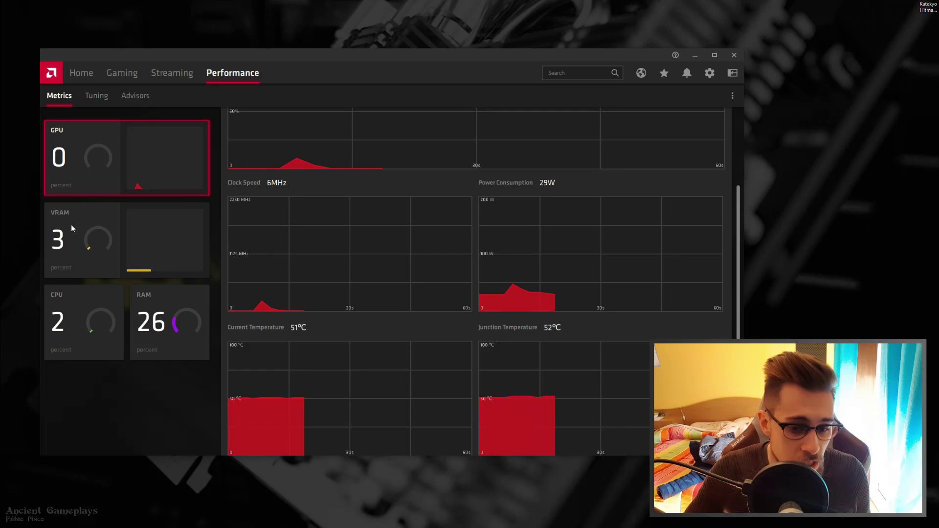
{"action": "left_click", "coordinate": [71, 225]}
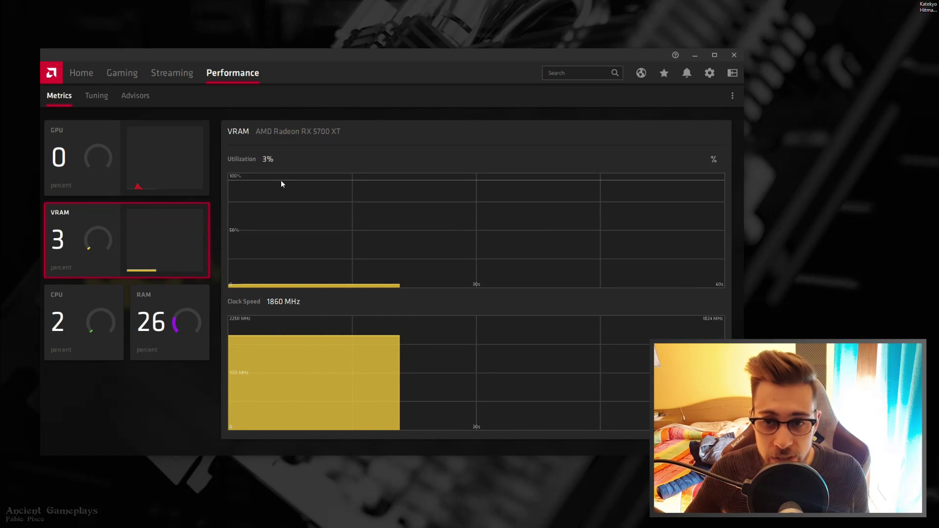
{"action": "left_click", "coordinate": [77, 303]}
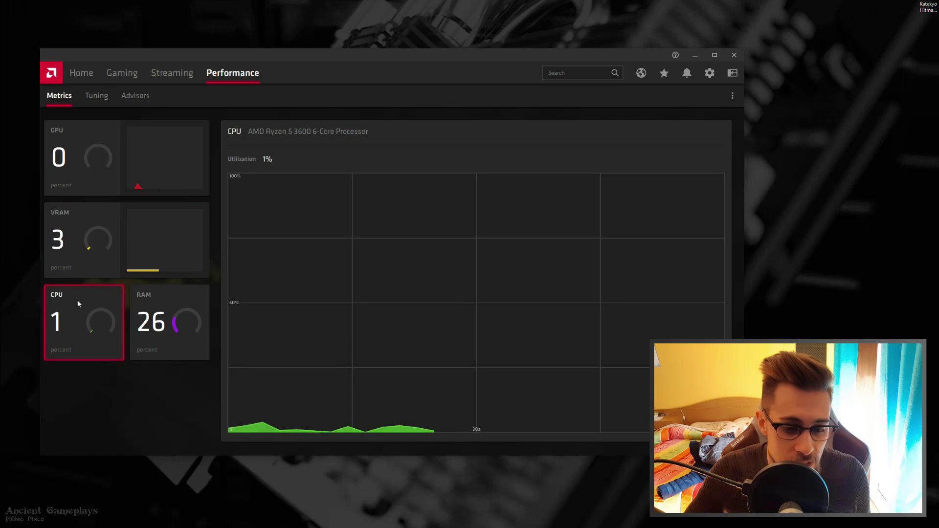
{"action": "left_click", "coordinate": [173, 296]}
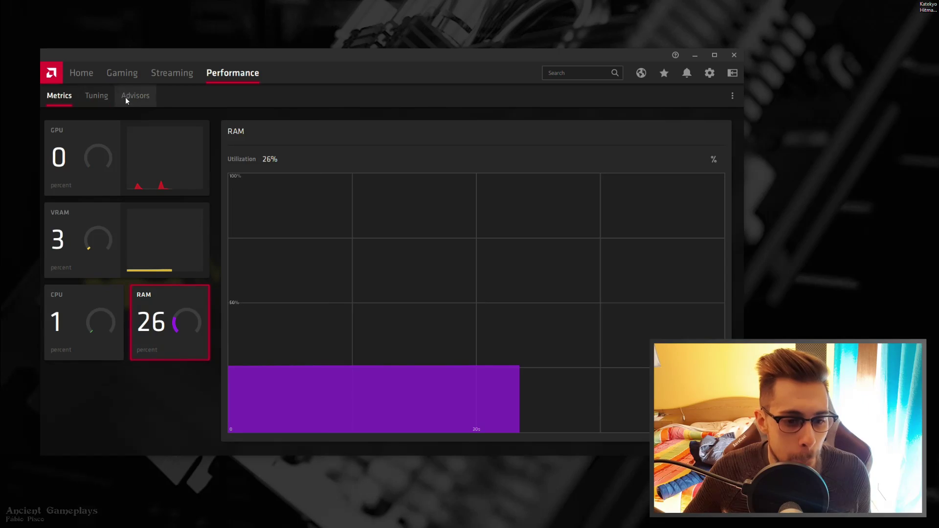
Load the saved tuning profile "Safe" into the global GPU tuning settings
{"action": "left_click", "coordinate": [97, 98]}
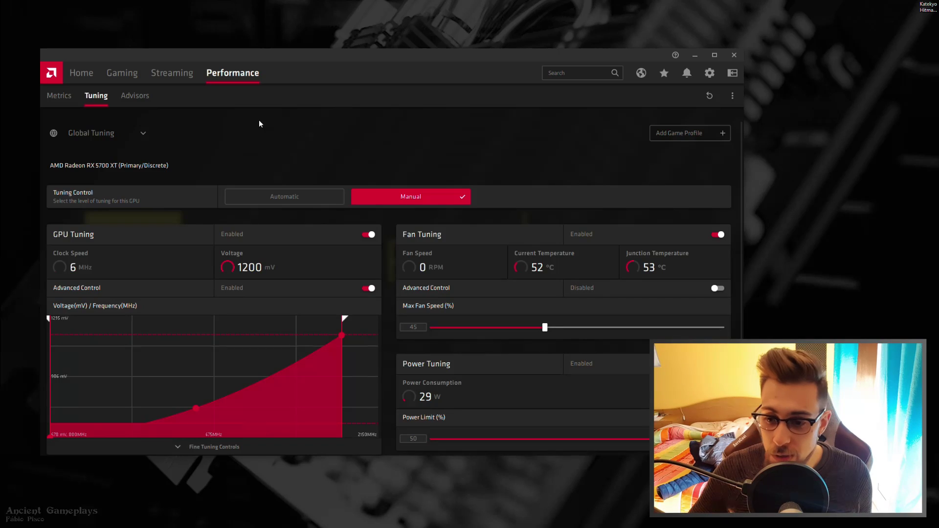
{"action": "left_click", "coordinate": [732, 99]}
{"action": "left_click", "coordinate": [715, 121]}
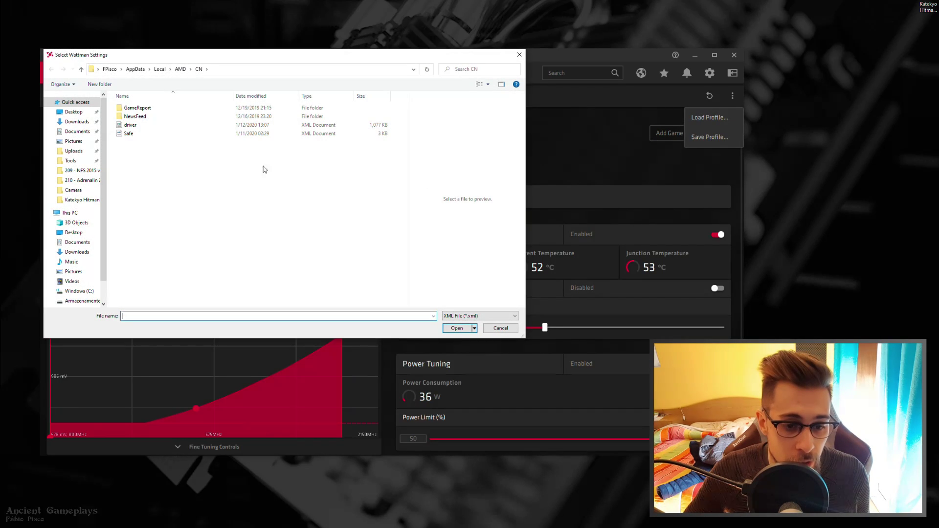
{"action": "left_click", "coordinate": [130, 133]}
{"action": "left_click", "coordinate": [452, 328]}
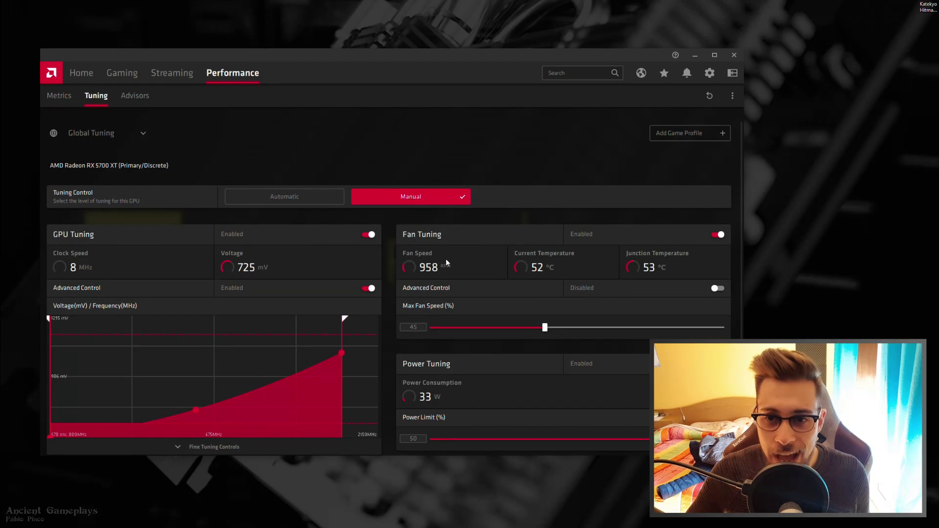
Expand the GPU fine tuning controls and review the frequency, voltage, VRAM, fan and power tuning settings
{"action": "scroll", "coordinate": [386, 296], "scroll_direction": "down", "scroll_amount": 3}
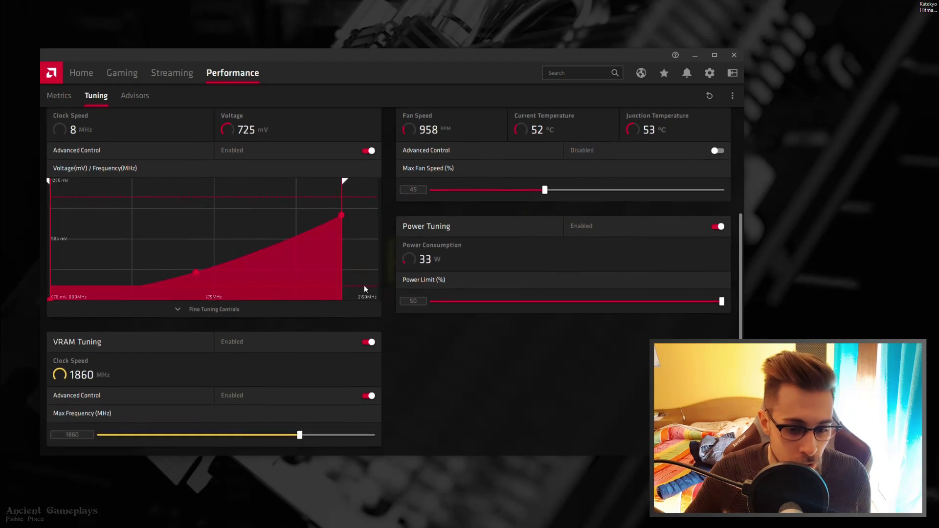
{"action": "left_click", "coordinate": [230, 285]}
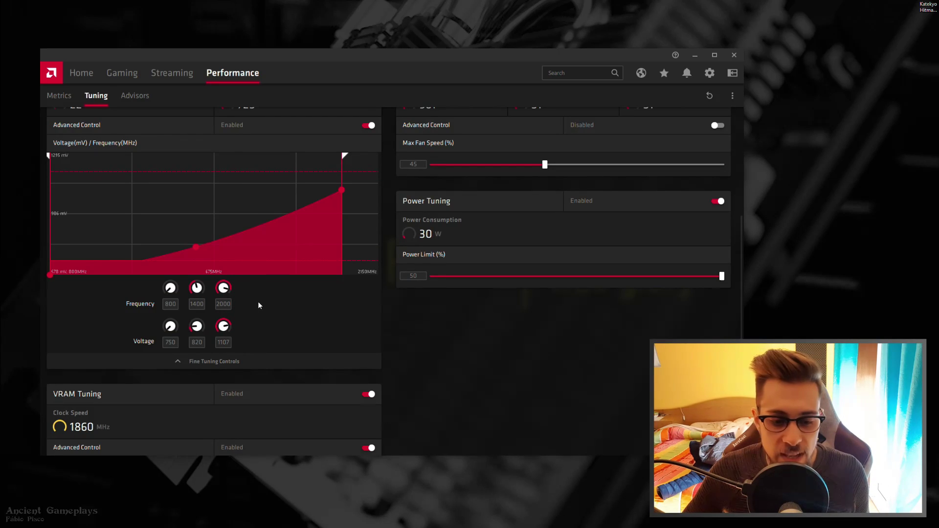
{"action": "scroll", "coordinate": [246, 314], "scroll_direction": "down", "scroll_amount": 2}
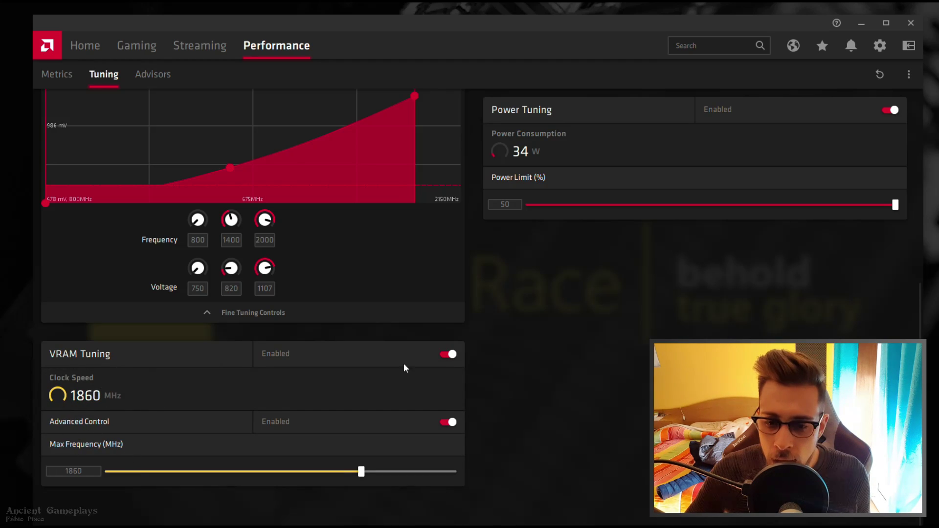
{"action": "scroll", "coordinate": [403, 363], "scroll_direction": "up", "scroll_amount": 5}
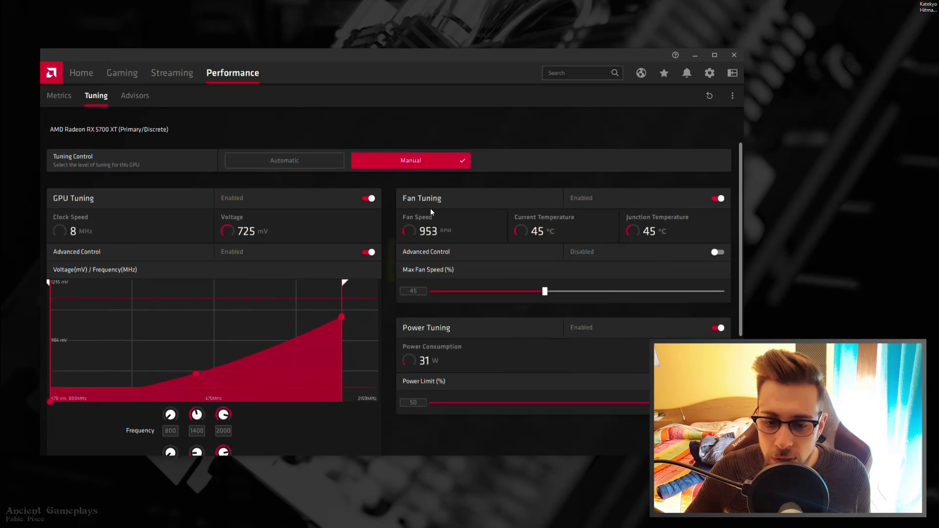
{"action": "scroll", "coordinate": [431, 208], "scroll_direction": "up", "scroll_amount": 2}
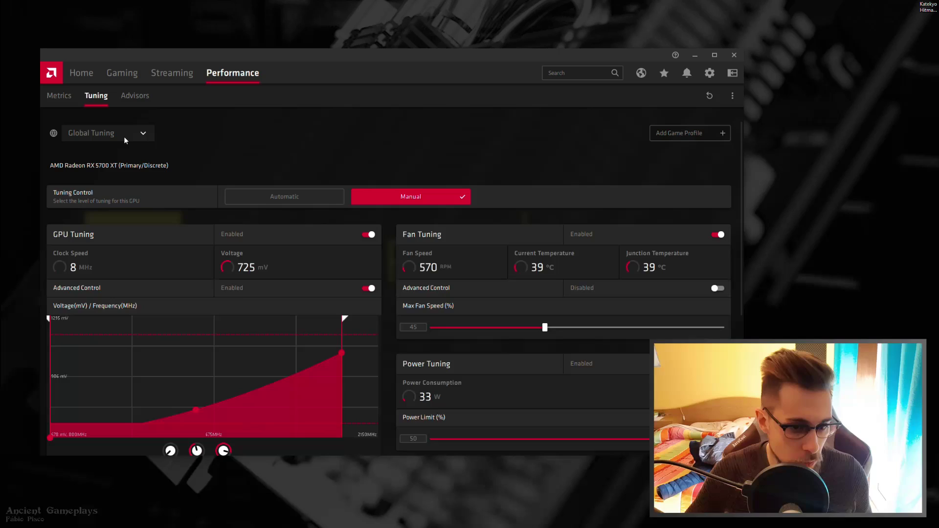
View the game and settings advisors, and return to the performance metrics
{"action": "left_click", "coordinate": [126, 102]}
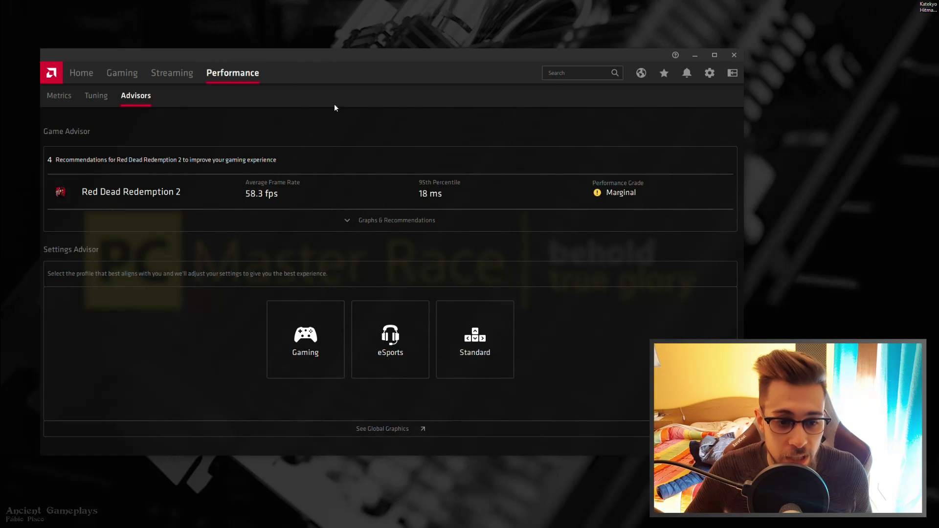
{"action": "left_click", "coordinate": [87, 96]}
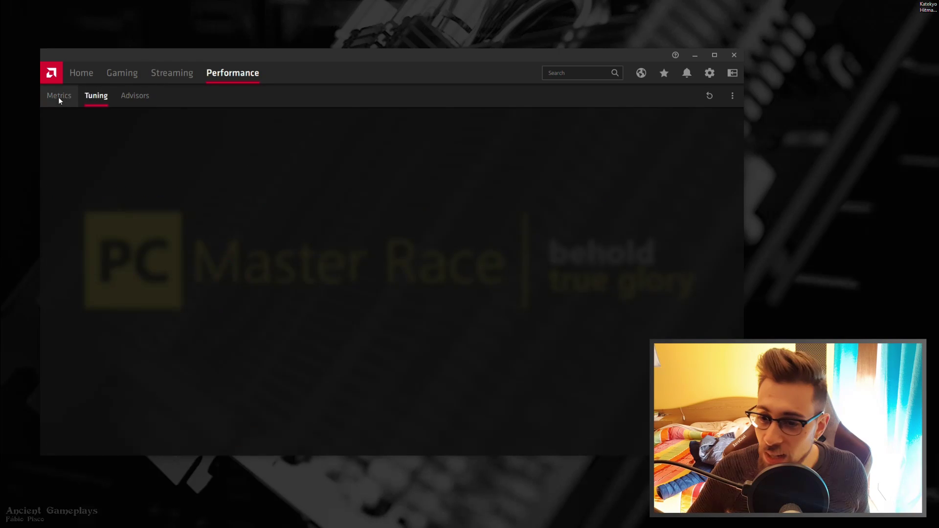
{"action": "left_click", "coordinate": [58, 96]}
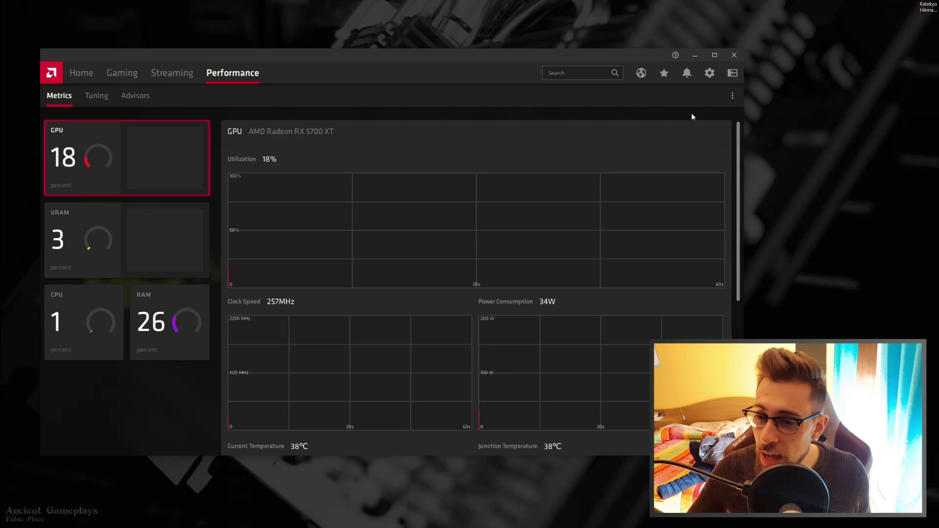
Open the system settings and check the Preferred Software Version choices, keeping Recommended Only
{"action": "left_click", "coordinate": [710, 74]}
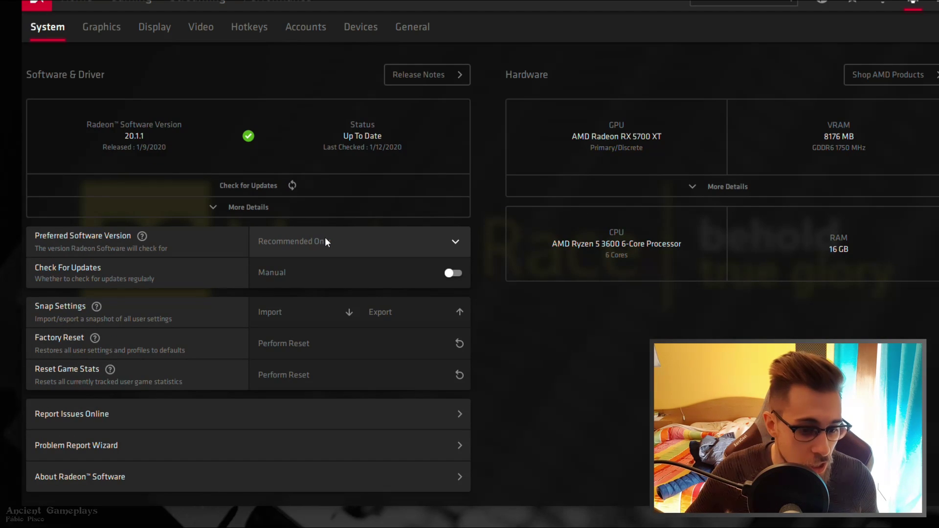
{"action": "left_click", "coordinate": [343, 249]}
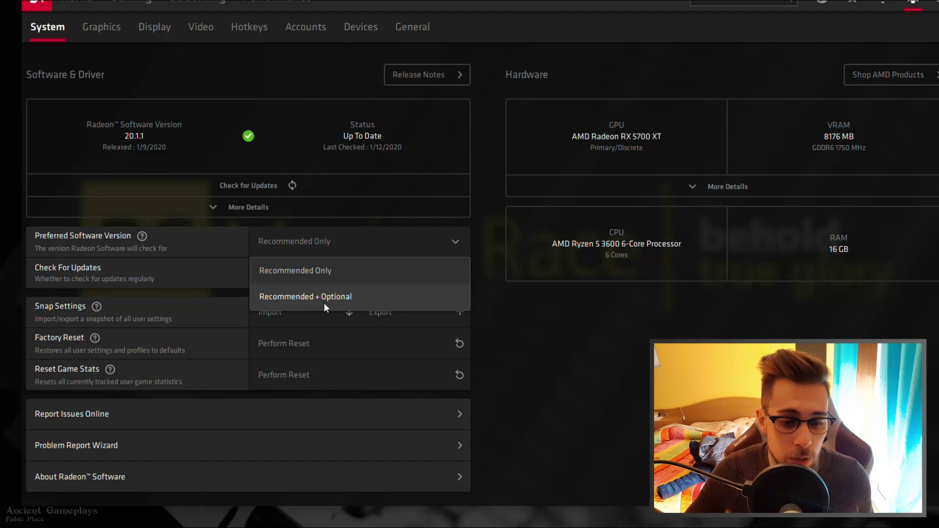
{"action": "left_click", "coordinate": [293, 272]}
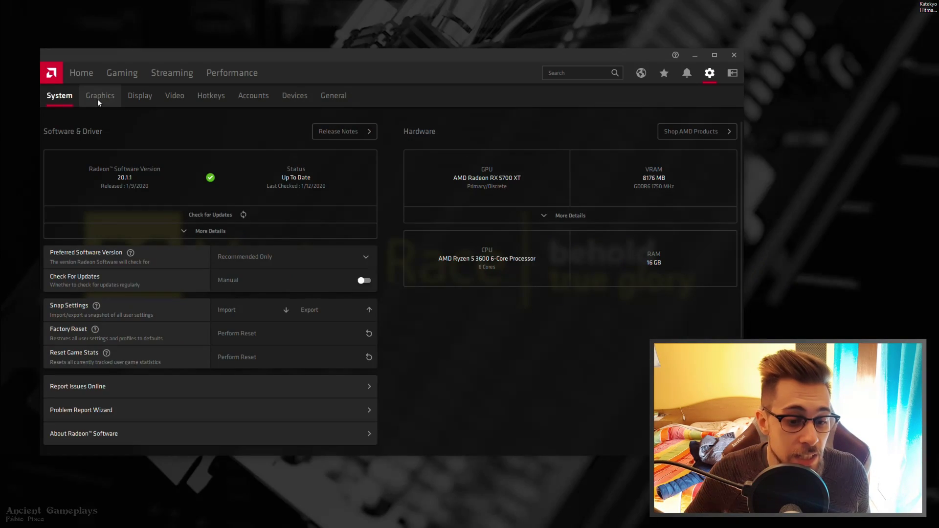
Review the graphics profiles and Radeon feature options in the global graphics settings
{"action": "left_click", "coordinate": [101, 26]}
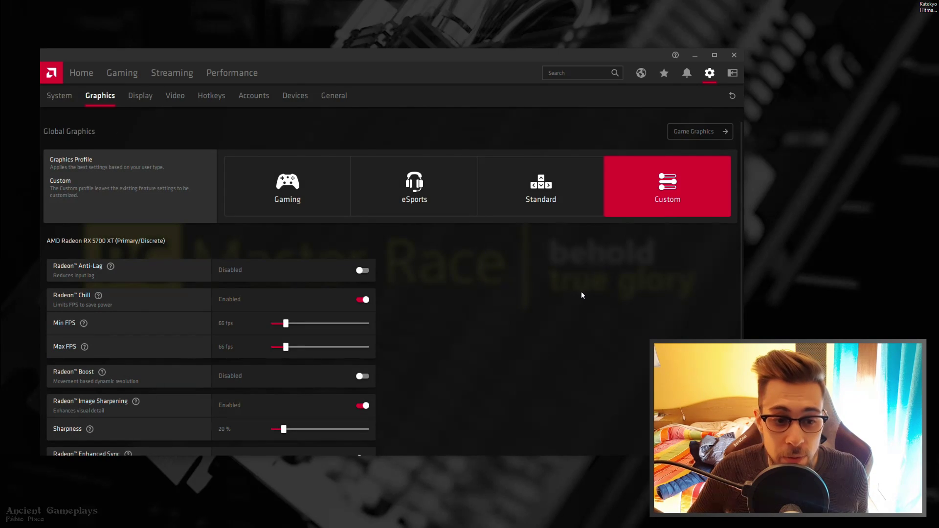
{"action": "scroll", "coordinate": [581, 293], "scroll_direction": "down", "scroll_amount": 2}
{"action": "scroll", "coordinate": [577, 293], "scroll_direction": "up", "scroll_amount": 2}
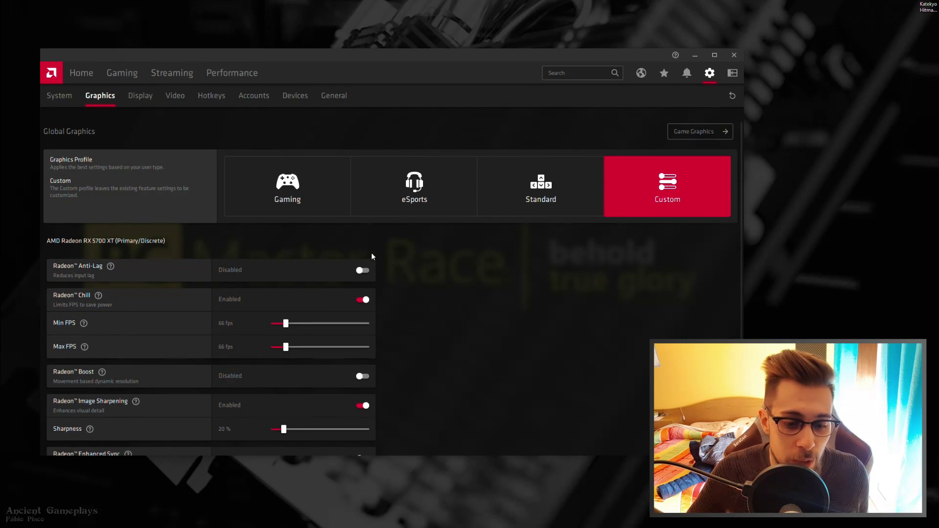
{"action": "scroll", "coordinate": [362, 235], "scroll_direction": "down", "scroll_amount": 2}
{"action": "scroll", "coordinate": [204, 378], "scroll_direction": "up", "scroll_amount": 2}
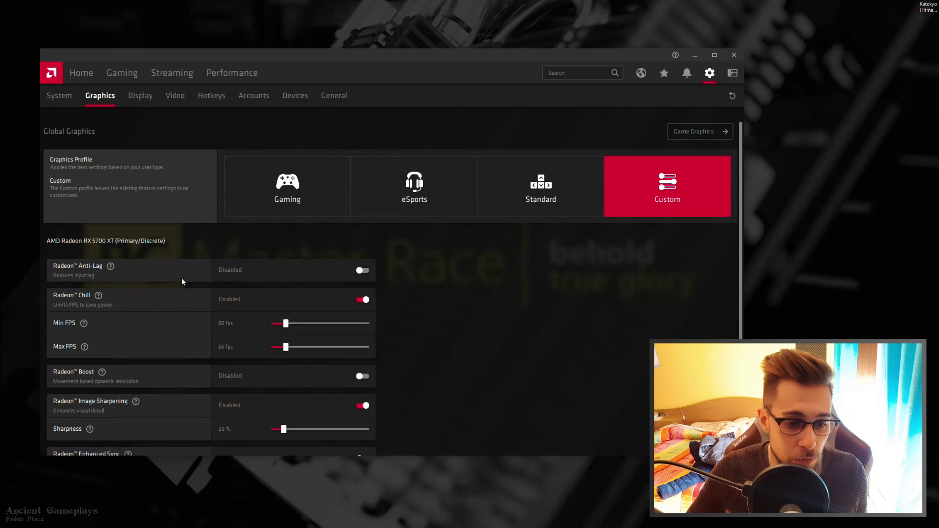
Open the global display settings and review the GPU Scaling and Integer Scaling options
{"action": "left_click", "coordinate": [135, 98]}
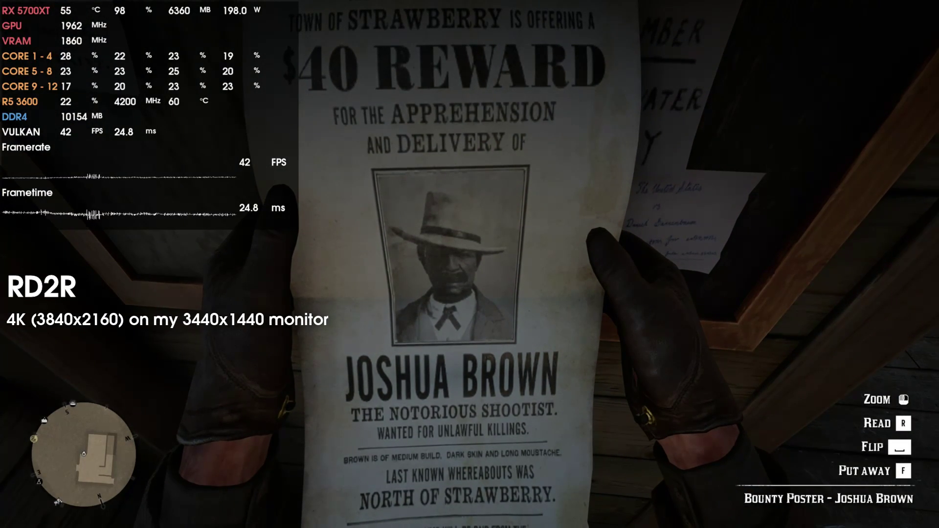
{"action": "key", "text": "f"}
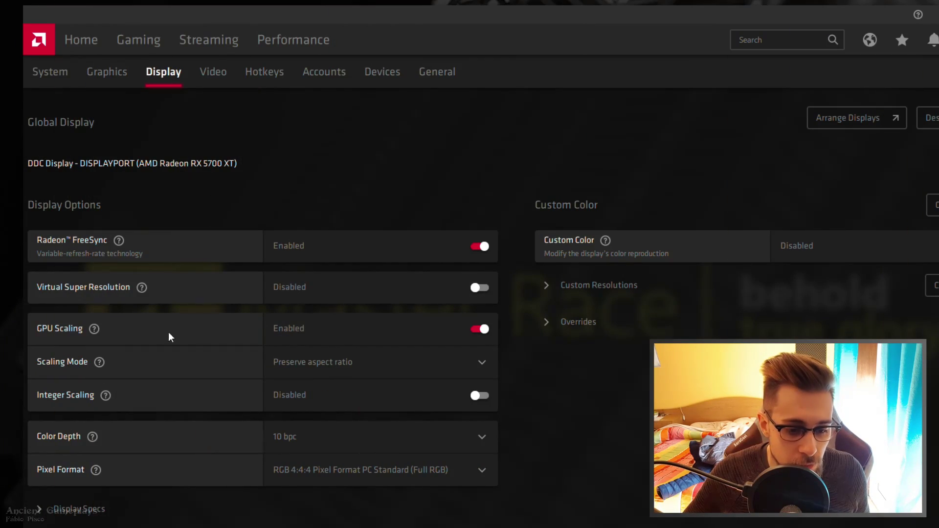
{"action": "mouse_move", "coordinate": [94, 331]}
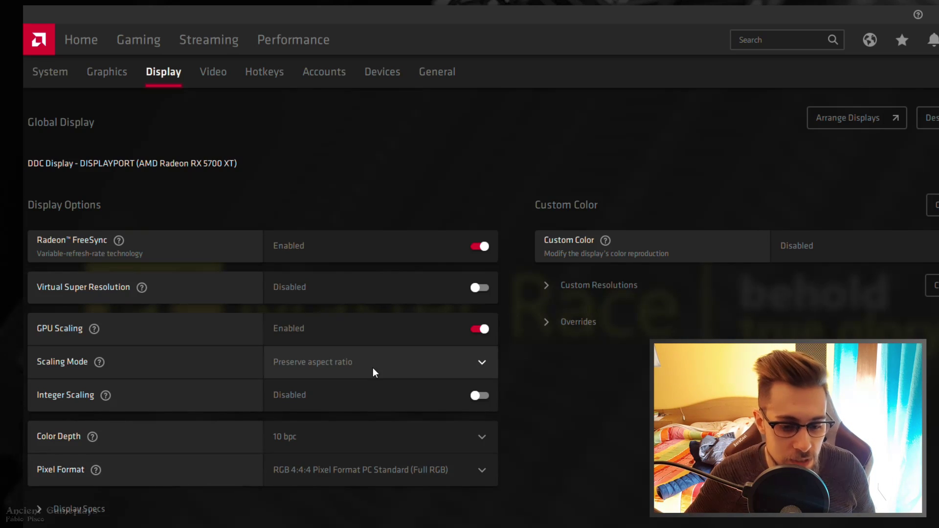
{"action": "mouse_move", "coordinate": [106, 396]}
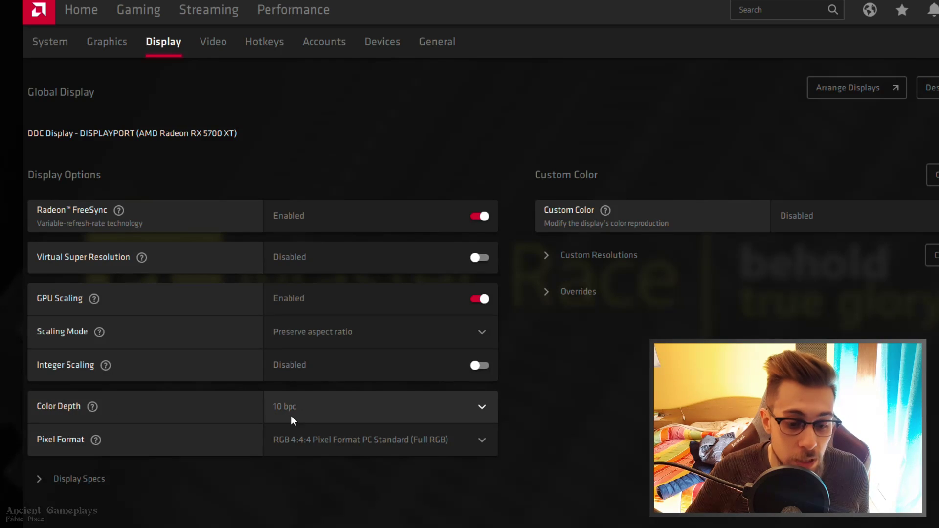
View the available color depths without changing the setting, and examine the expanded display specs
{"action": "left_click", "coordinate": [347, 408]}
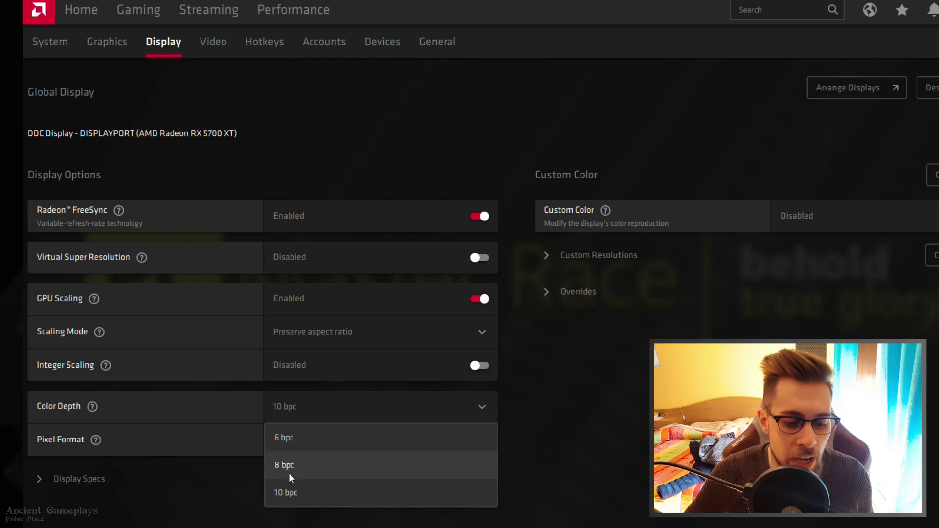
{"action": "left_click", "coordinate": [52, 442]}
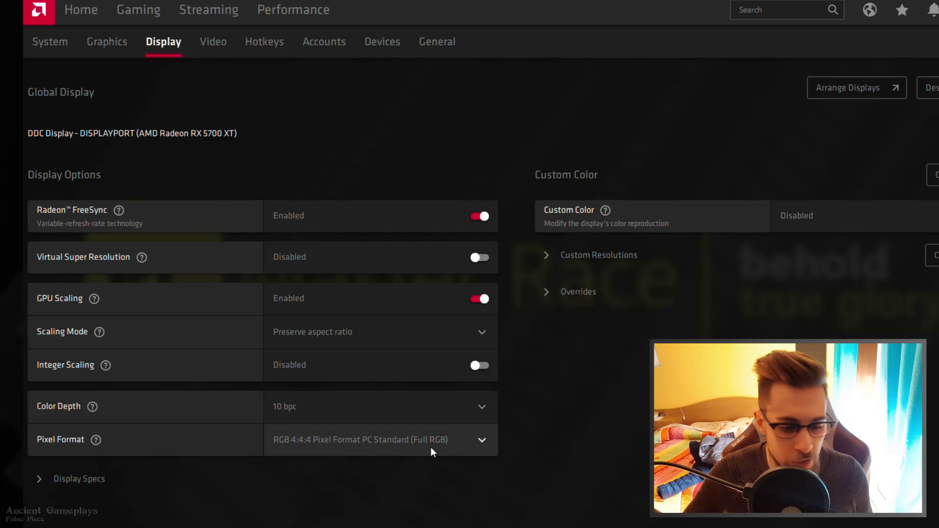
{"action": "left_click", "coordinate": [72, 486]}
{"action": "scroll", "coordinate": [142, 465], "scroll_direction": "down", "scroll_amount": 5}
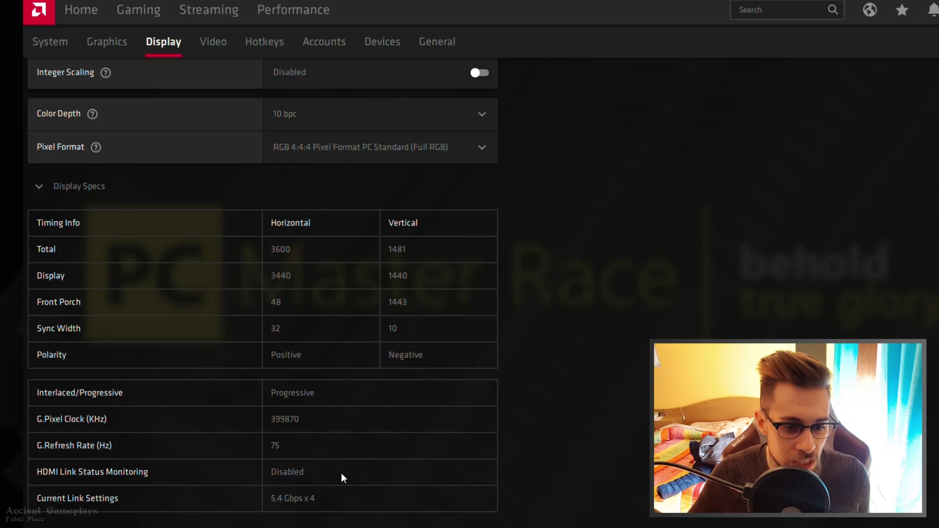
{"action": "scroll", "coordinate": [341, 473], "scroll_direction": "up", "scroll_amount": 5}
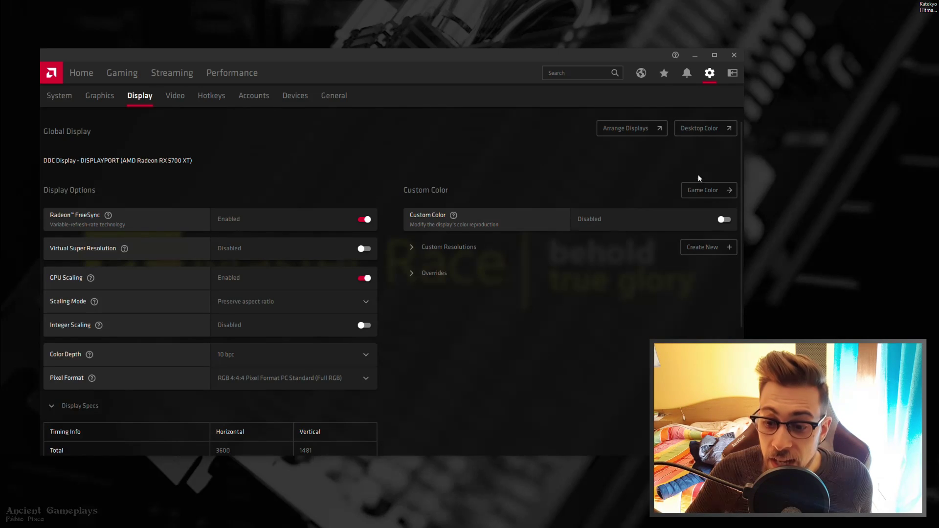
Check the games list that Game Color leads to, and view the custom resolutions in the display settings
{"action": "left_click", "coordinate": [704, 190]}
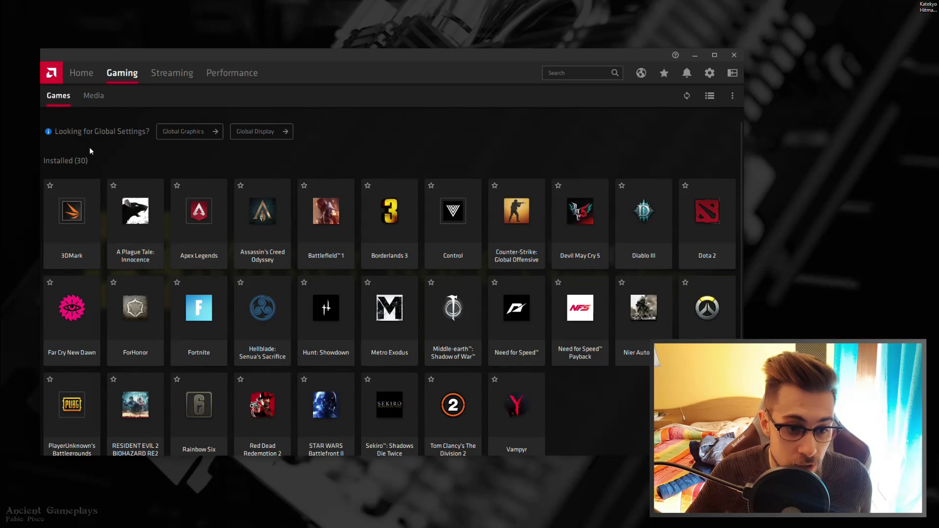
{"action": "left_click", "coordinate": [709, 75]}
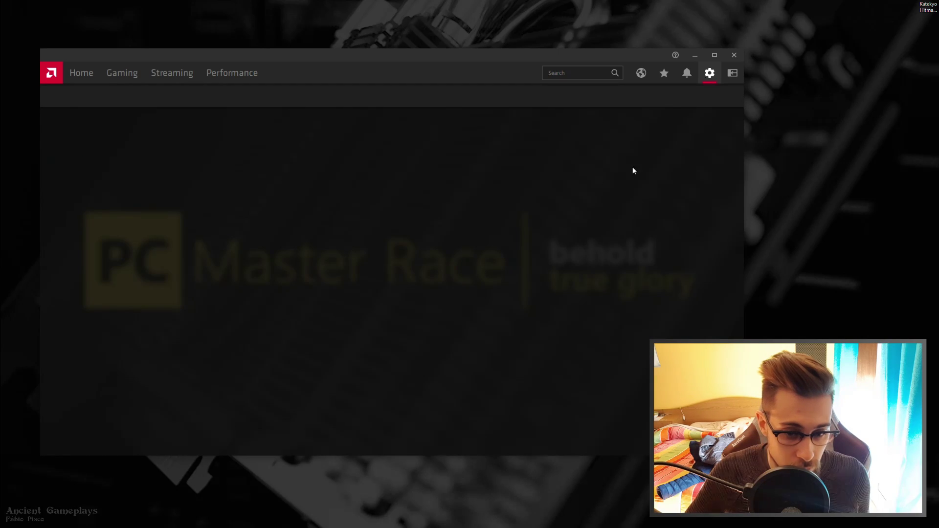
{"action": "left_click", "coordinate": [150, 95]}
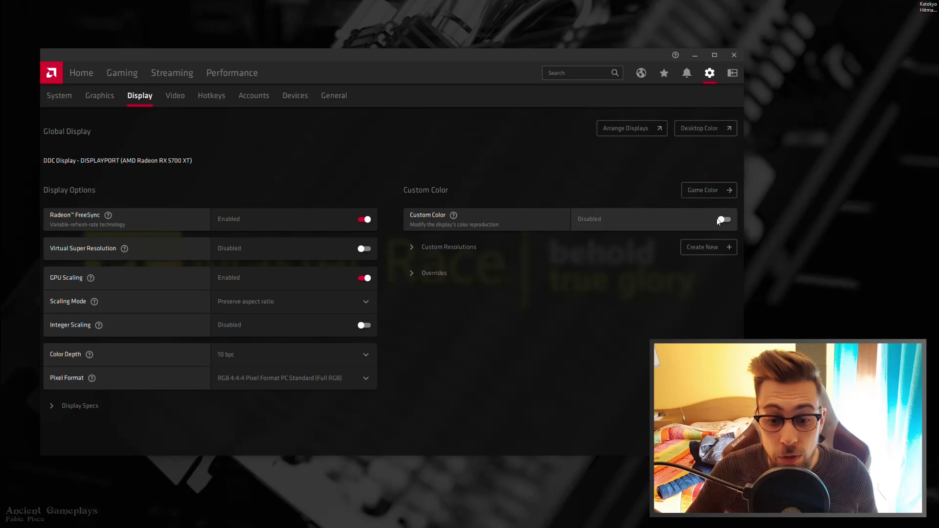
{"action": "left_click", "coordinate": [436, 248]}
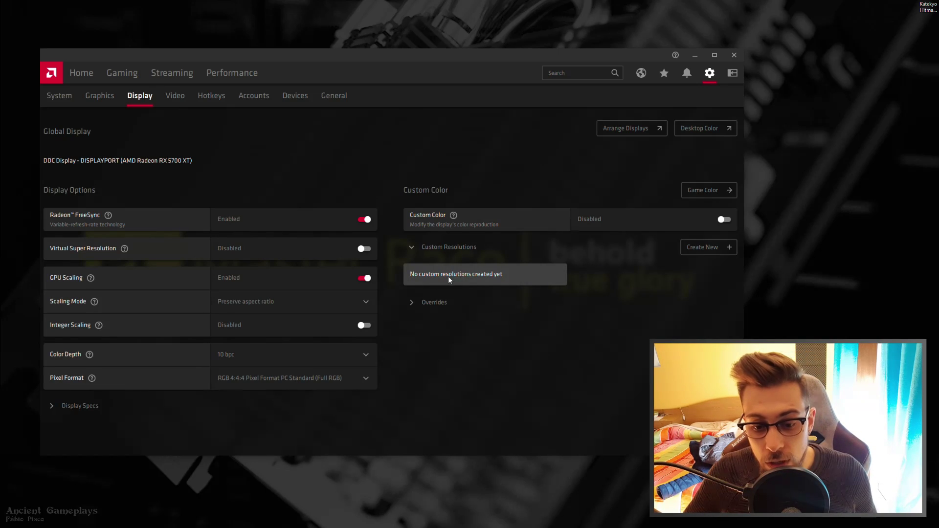
Expand the display overrides and look through the Video, Hotkeys, Accounts and Devices settings pages
{"action": "left_click", "coordinate": [439, 302]}
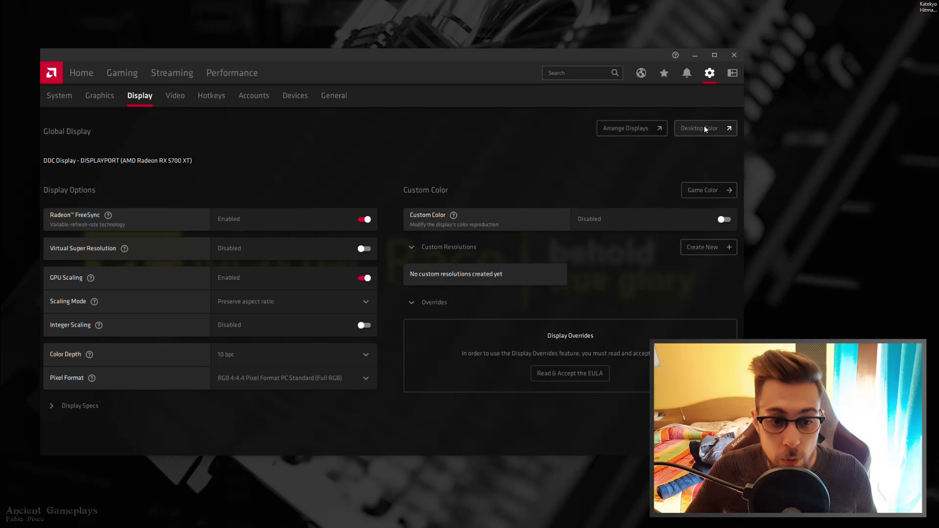
{"action": "left_click", "coordinate": [174, 96]}
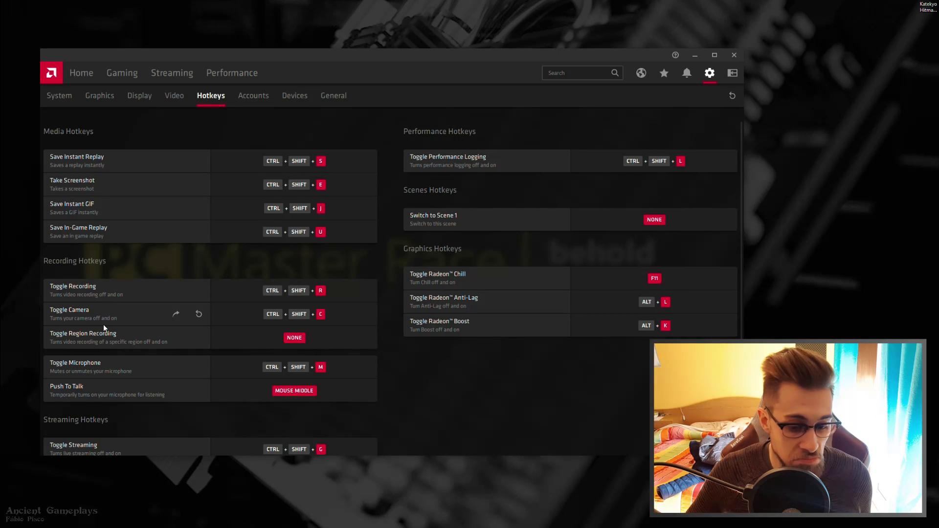
{"action": "scroll", "coordinate": [139, 298], "scroll_direction": "down", "scroll_amount": 1}
{"action": "scroll", "coordinate": [233, 300], "scroll_direction": "up", "scroll_amount": 1}
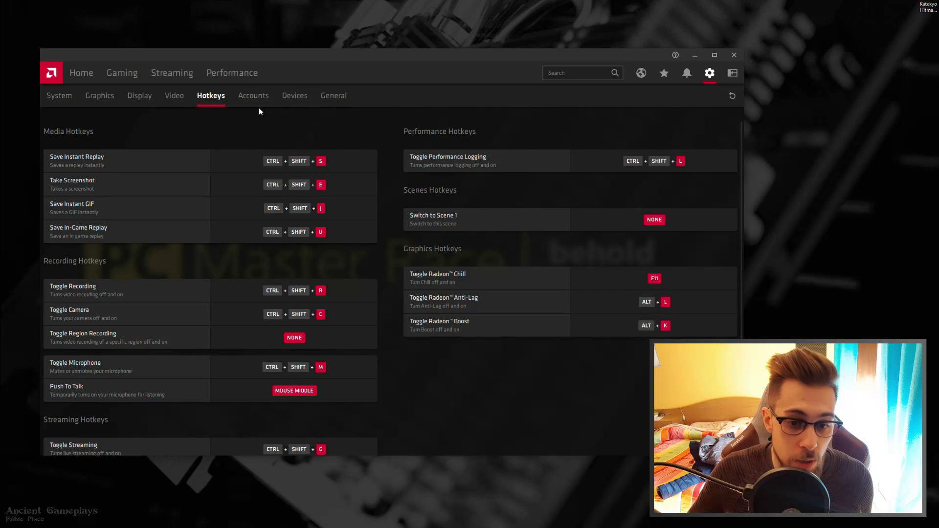
{"action": "left_click", "coordinate": [251, 95]}
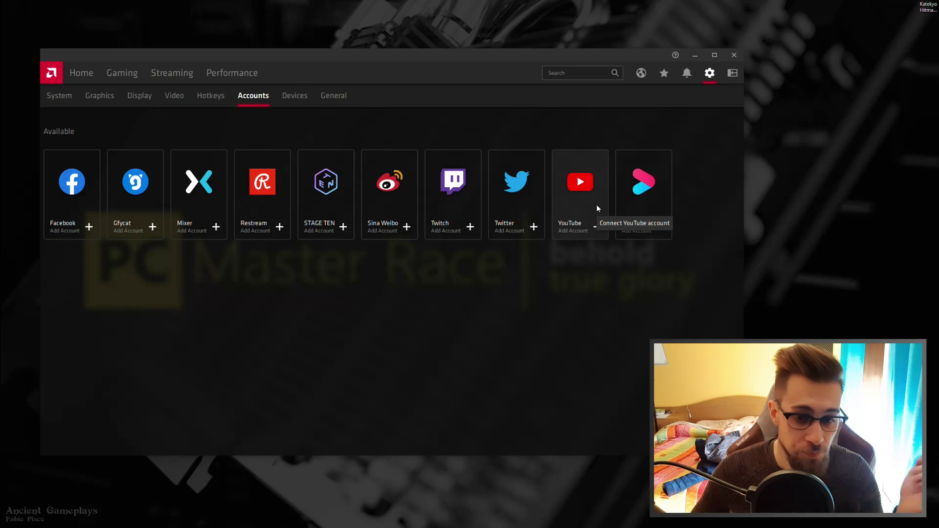
{"action": "left_click", "coordinate": [290, 97]}
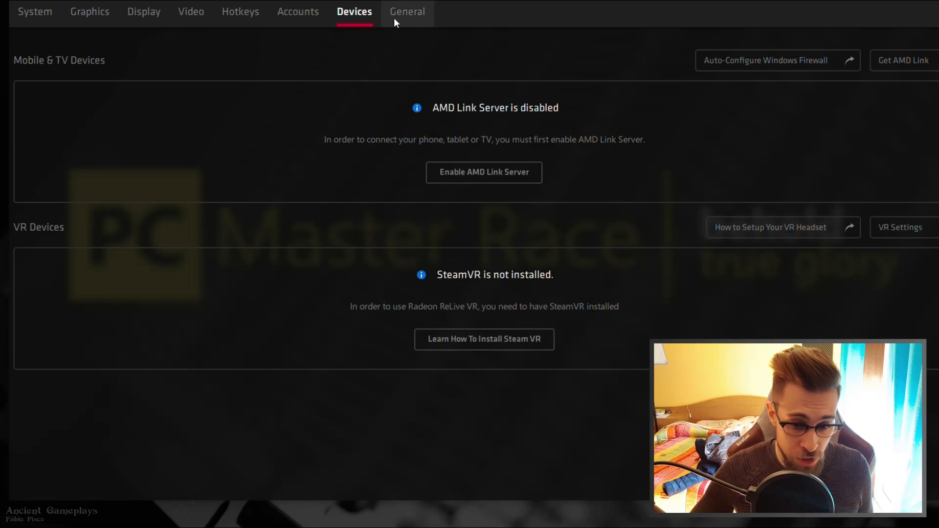
Open the general settings, review the media and recording options, and keep Recording FPS at 60 fps after viewing its choices
{"action": "left_click", "coordinate": [327, 98]}
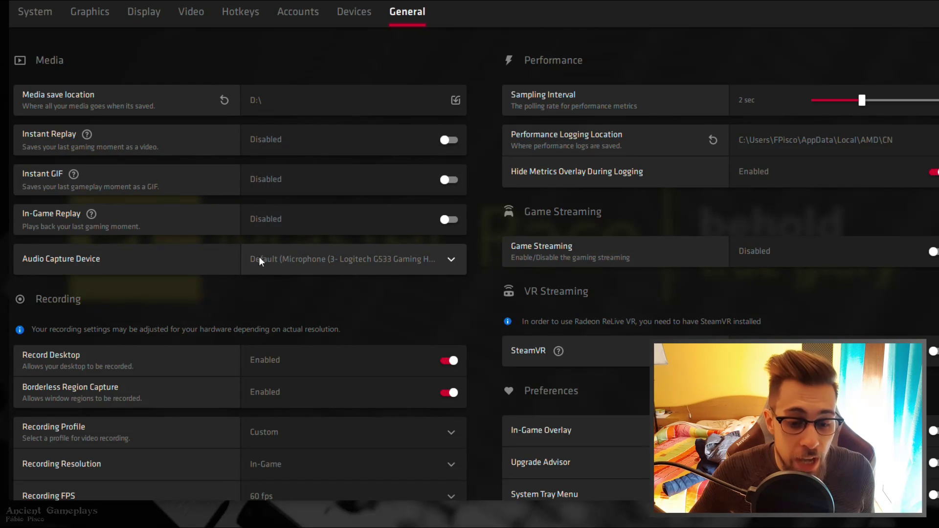
{"action": "scroll", "coordinate": [348, 268], "scroll_direction": "down", "scroll_amount": 5}
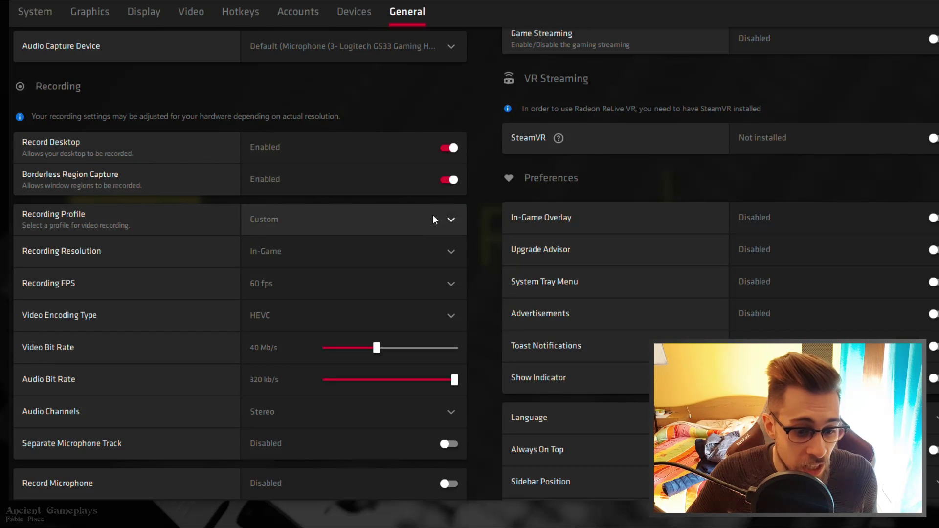
{"action": "scroll", "coordinate": [300, 246], "scroll_direction": "down", "scroll_amount": 1}
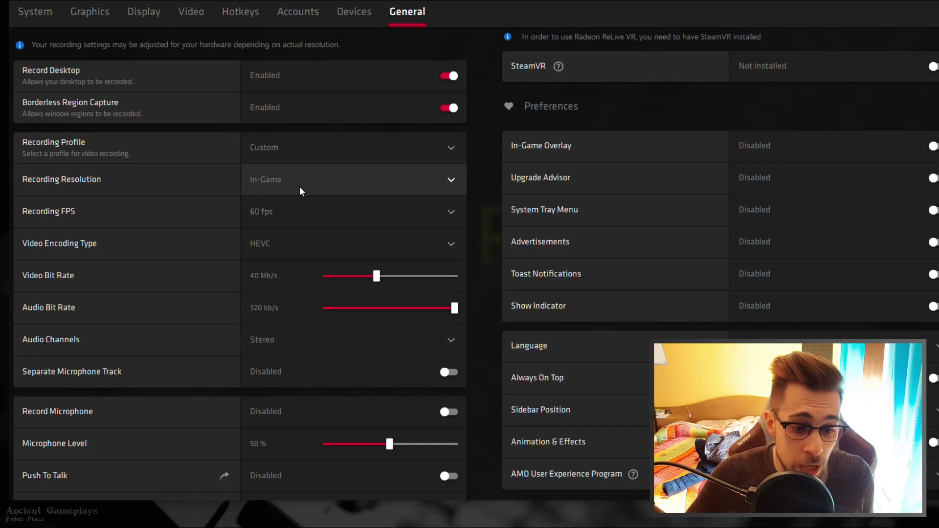
{"action": "left_click", "coordinate": [289, 215]}
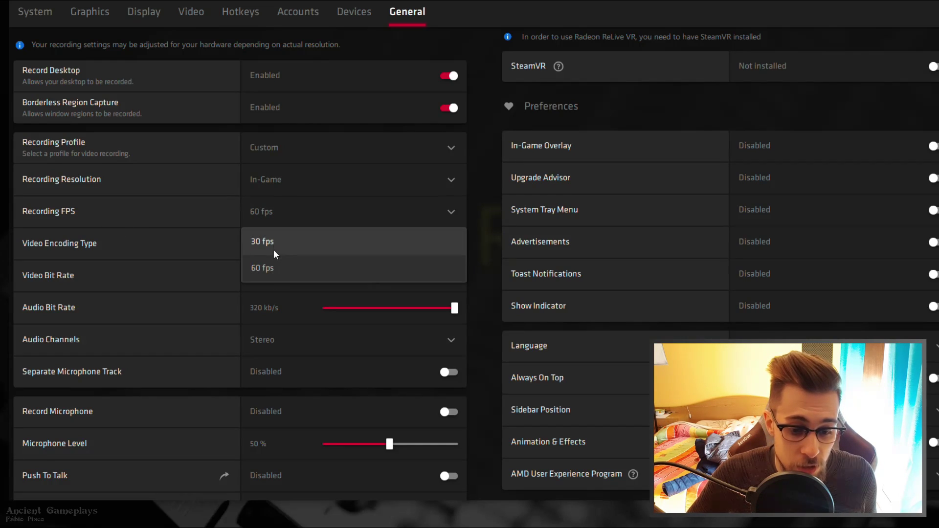
{"action": "left_click", "coordinate": [267, 275]}
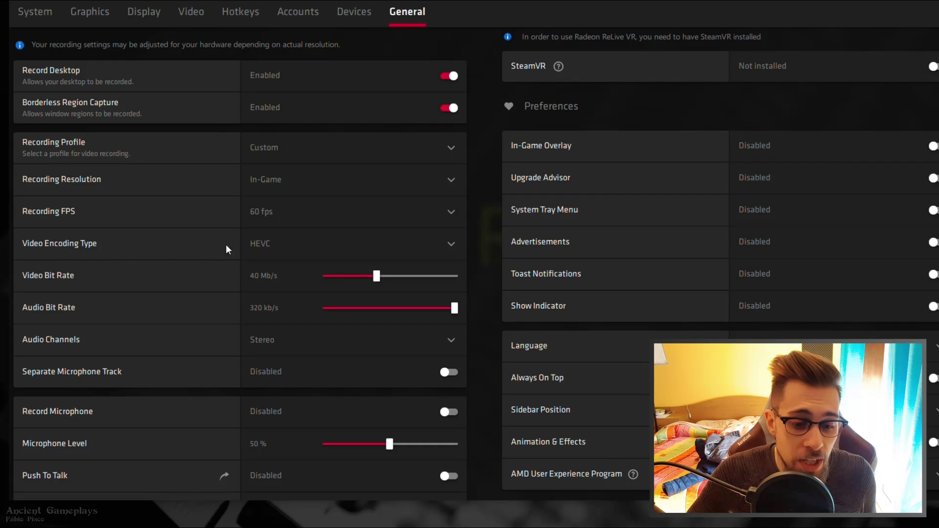
View the video encoding types and audio channel options for recording, keeping HEVC and Stereo selected
{"action": "left_click", "coordinate": [274, 247]}
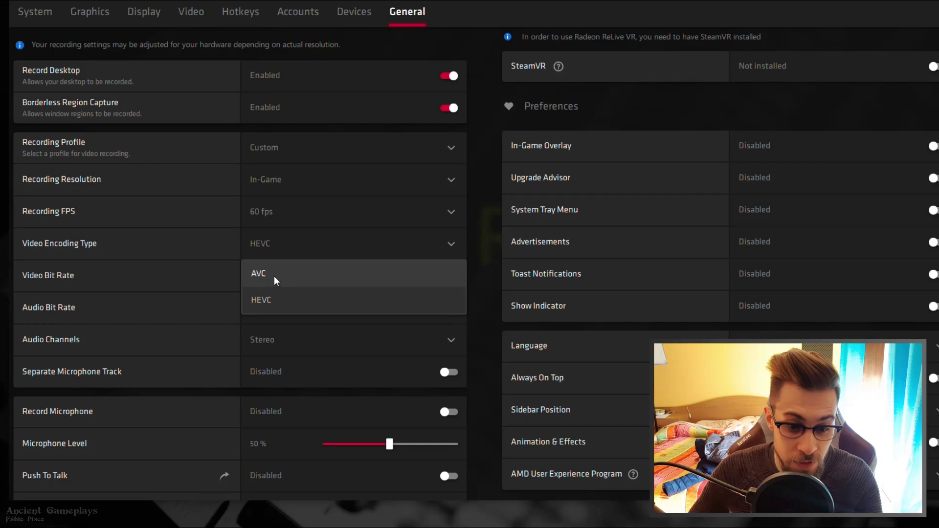
{"action": "left_click", "coordinate": [281, 295]}
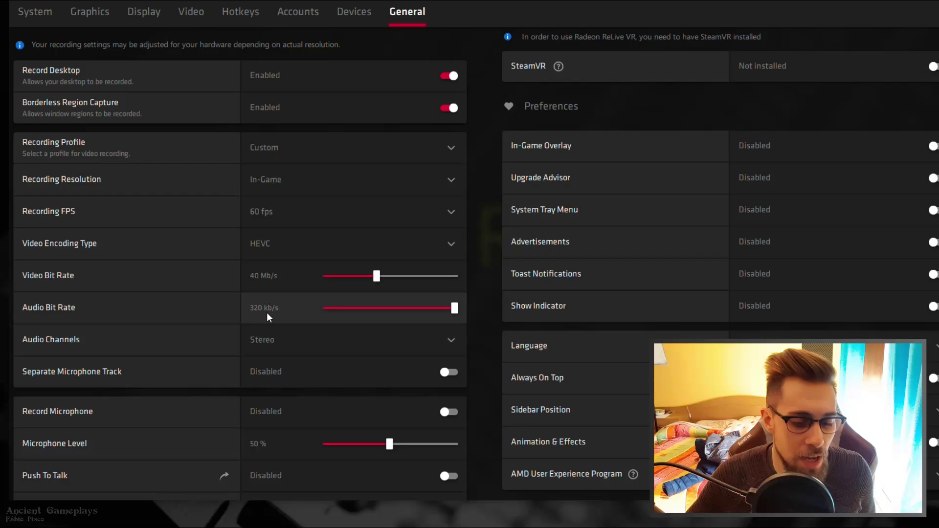
{"action": "left_click", "coordinate": [351, 350]}
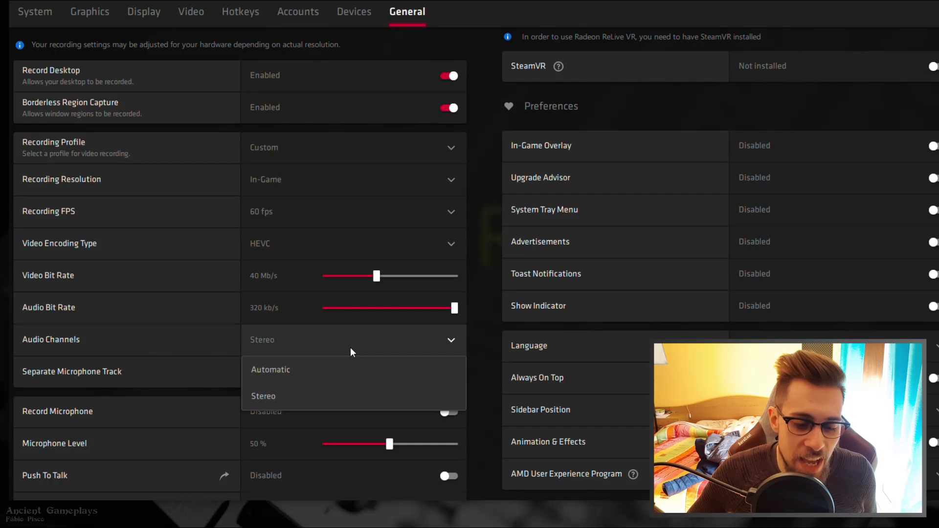
{"action": "left_click", "coordinate": [266, 395]}
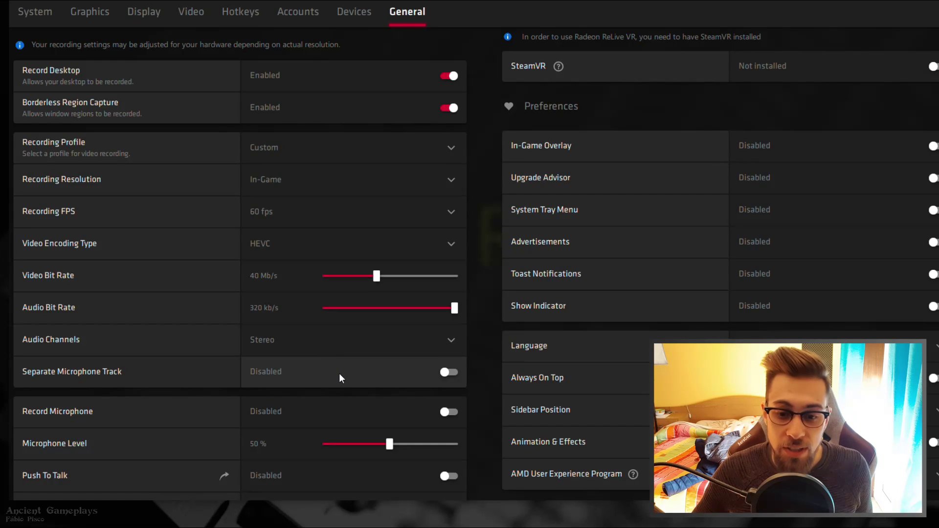
Review the microphone recording settings and view the available live streaming profiles without changing the profile
{"action": "scroll", "coordinate": [340, 374], "scroll_direction": "down", "scroll_amount": 5}
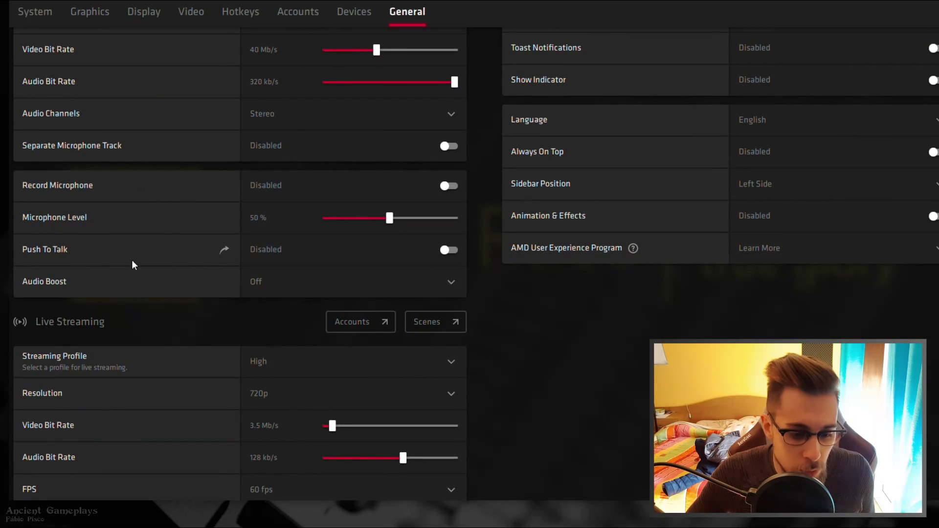
{"action": "scroll", "coordinate": [337, 266], "scroll_direction": "down", "scroll_amount": 1}
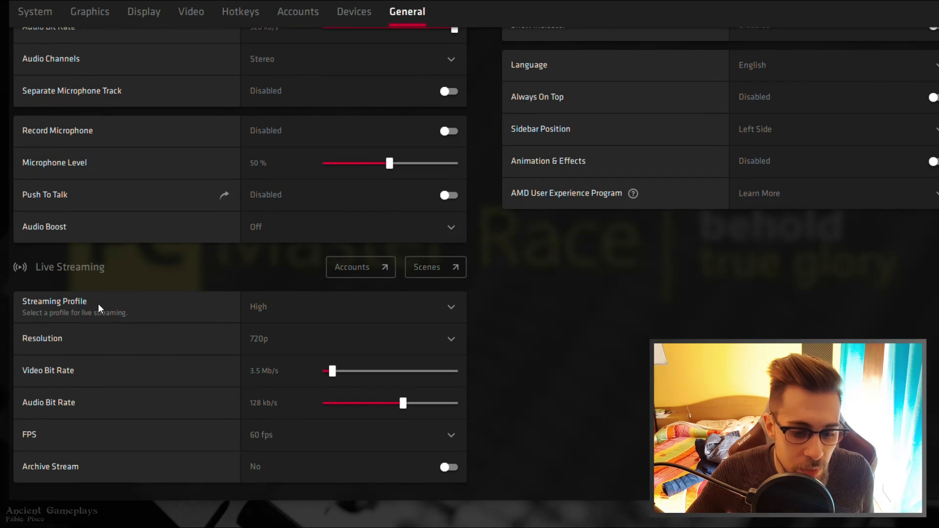
{"action": "left_click", "coordinate": [313, 310]}
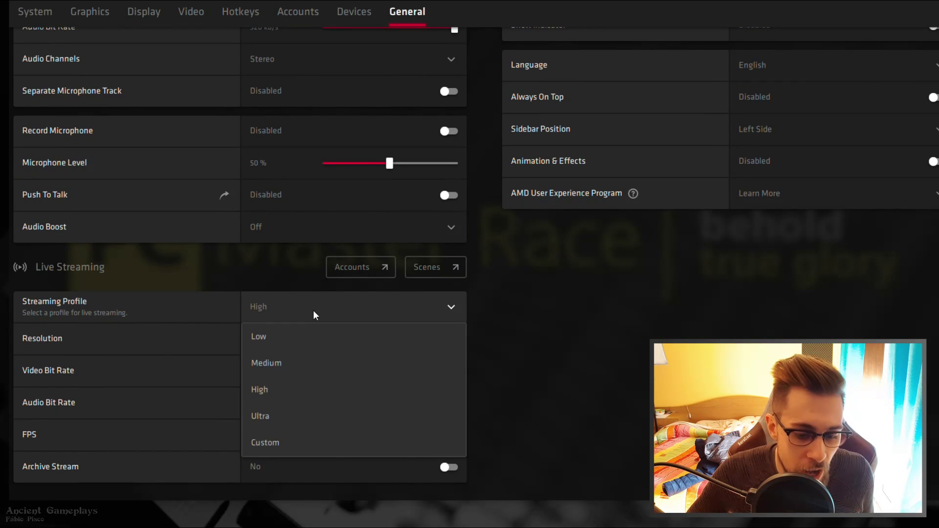
{"action": "left_click", "coordinate": [313, 310]}
Set the live streaming resolution to 360p, and set it back to 720p
{"action": "left_click", "coordinate": [313, 338]}
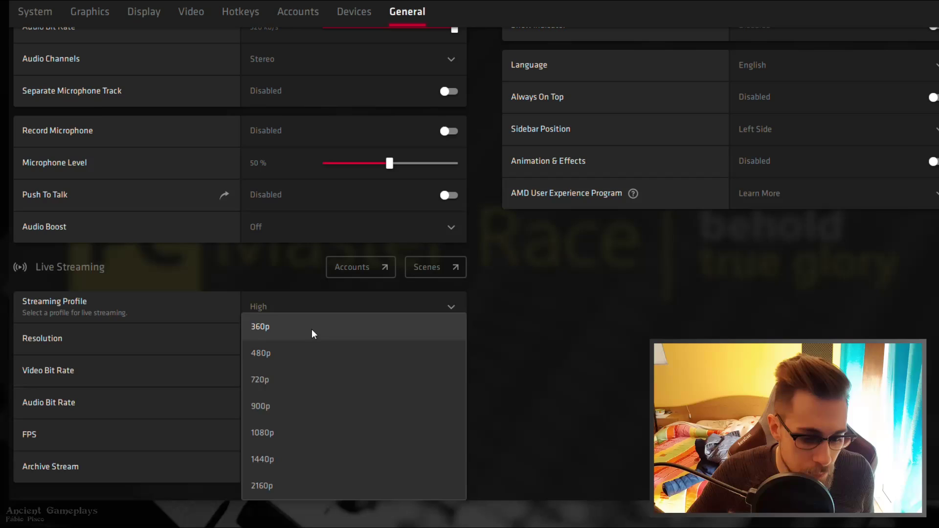
{"action": "left_click", "coordinate": [312, 329]}
{"action": "left_click", "coordinate": [295, 339]}
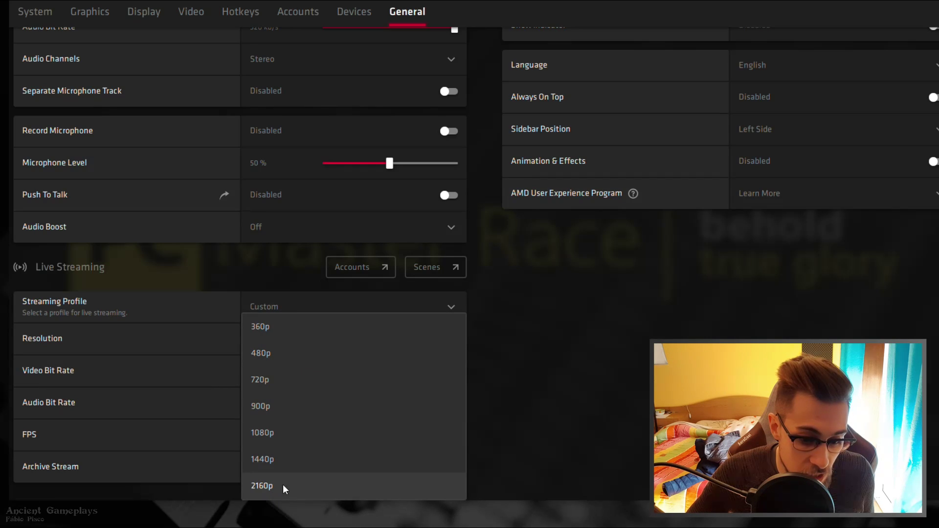
{"action": "left_click", "coordinate": [294, 386]}
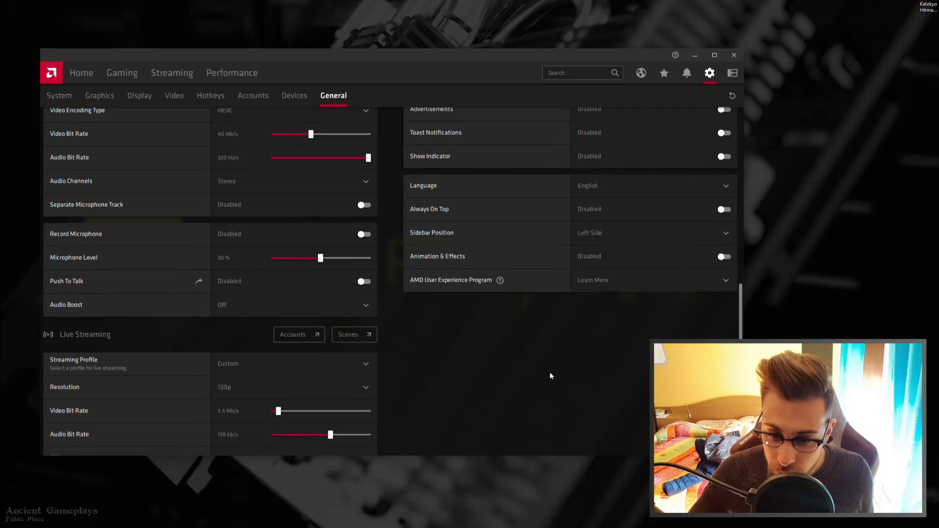
Examine the performance logging, game streaming, VR streaming and preference options in the general settings, and return to the home page
{"action": "scroll", "coordinate": [700, 386], "scroll_direction": "up", "scroll_amount": 3}
{"action": "scroll", "coordinate": [549, 371], "scroll_direction": "up", "scroll_amount": 9}
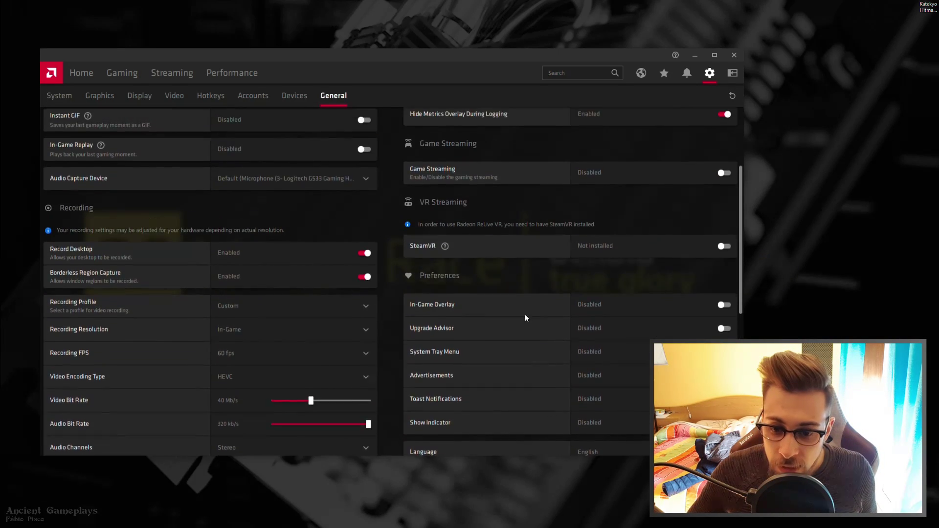
{"action": "scroll", "coordinate": [444, 298], "scroll_direction": "down", "scroll_amount": 5}
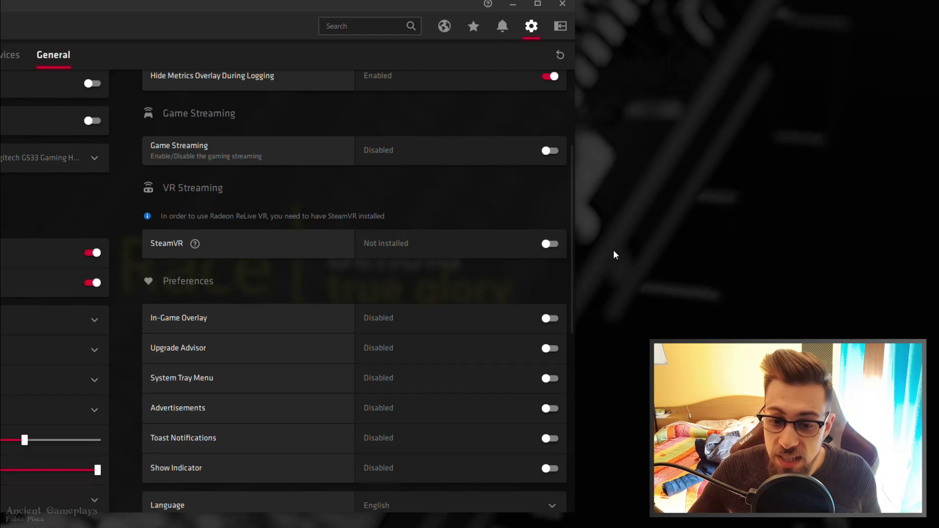
{"action": "scroll", "coordinate": [485, 275], "scroll_direction": "up", "scroll_amount": 3}
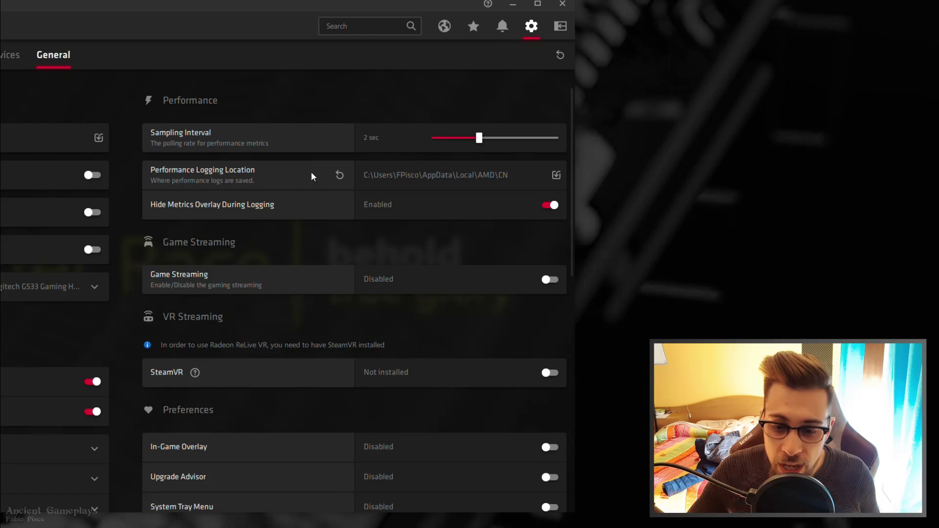
{"action": "scroll", "coordinate": [315, 224], "scroll_direction": "down", "scroll_amount": 3}
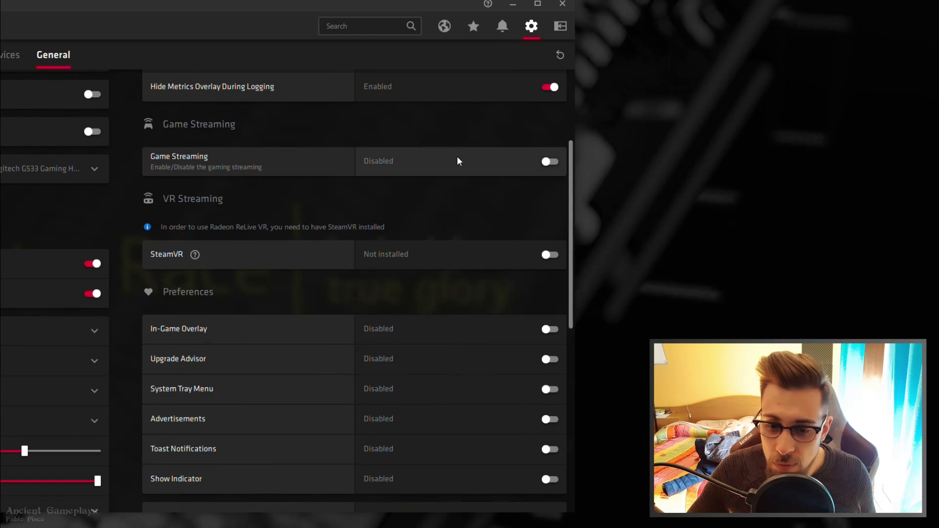
{"action": "scroll", "coordinate": [302, 233], "scroll_direction": "down", "scroll_amount": 4}
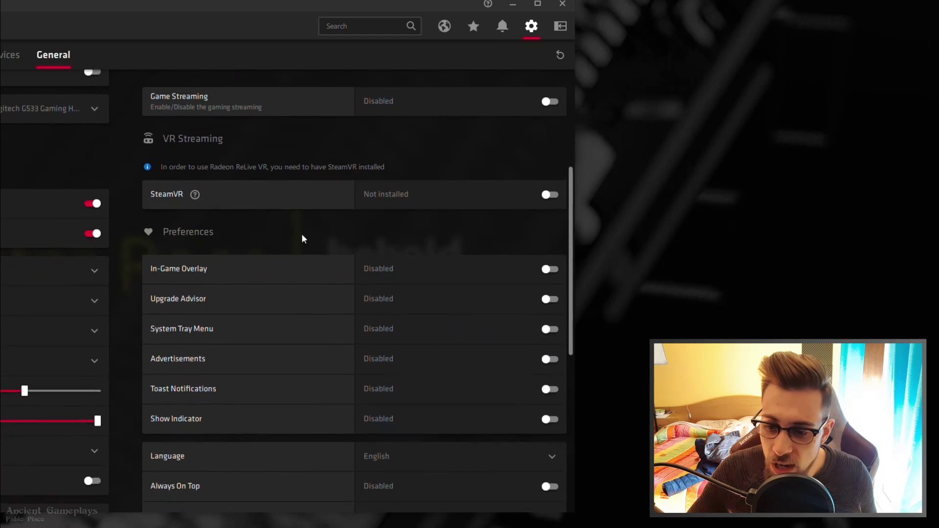
{"action": "scroll", "coordinate": [480, 196], "scroll_direction": "down", "scroll_amount": 1}
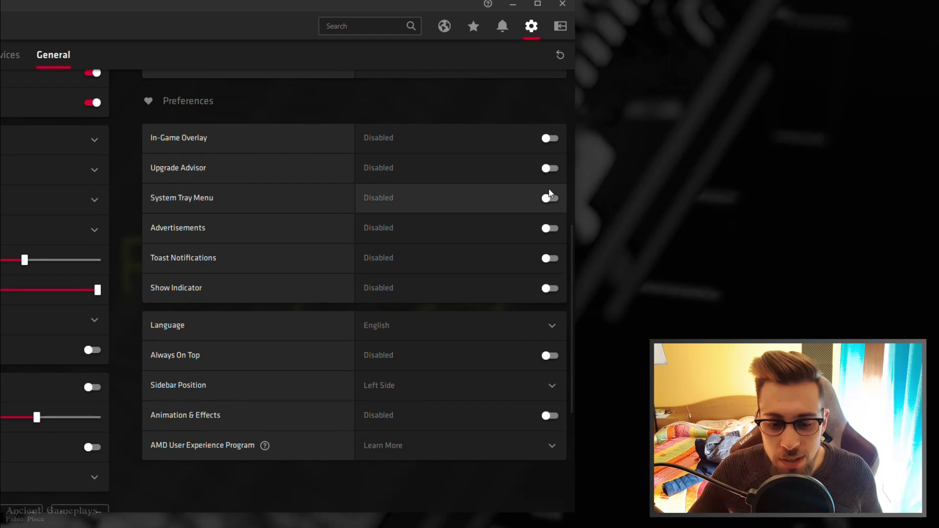
{"action": "scroll", "coordinate": [511, 306], "scroll_direction": "down", "scroll_amount": 1}
{"action": "scroll", "coordinate": [508, 299], "scroll_direction": "down", "scroll_amount": 4}
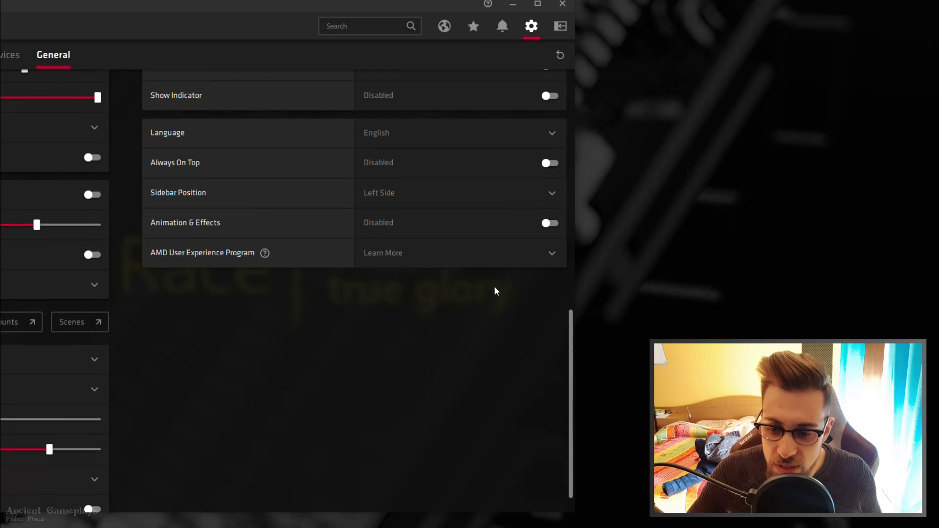
{"action": "scroll", "coordinate": [493, 285], "scroll_direction": "up", "scroll_amount": 2}
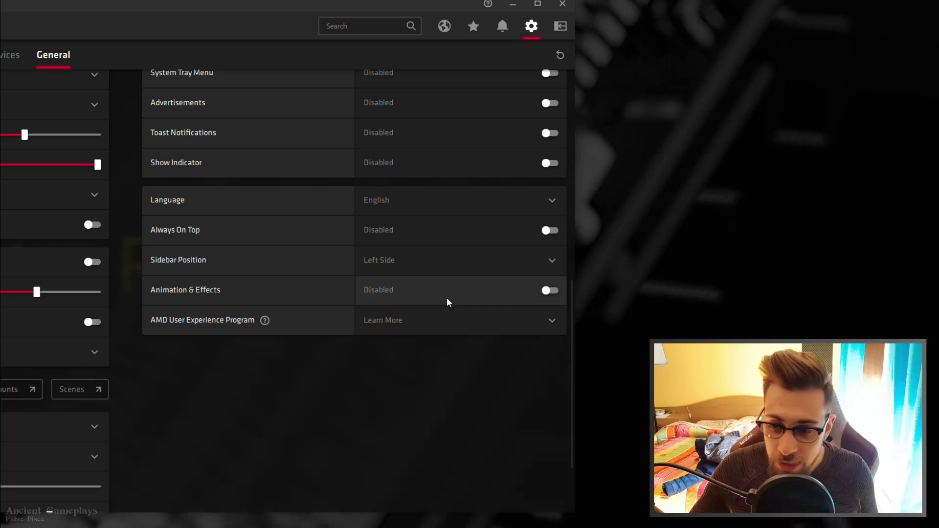
{"action": "scroll", "coordinate": [446, 297], "scroll_direction": "up", "scroll_amount": 8}
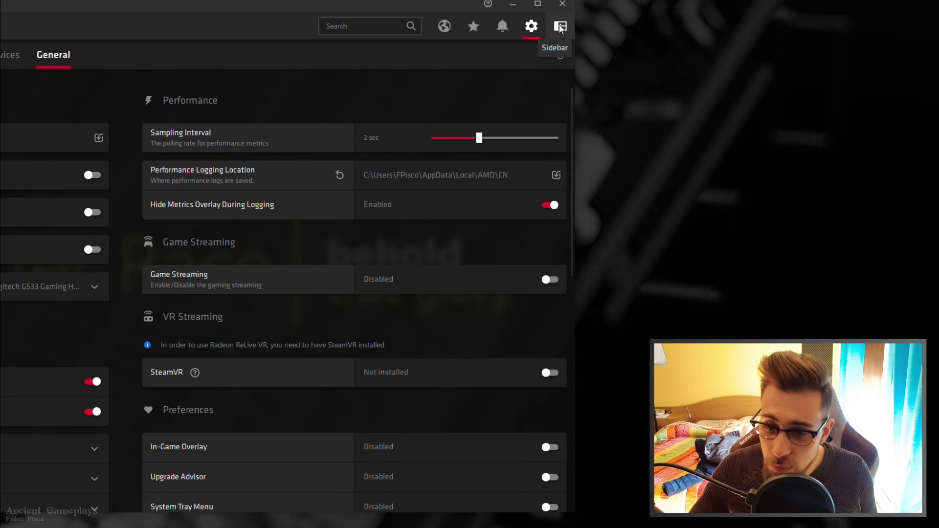
{"action": "left_click", "coordinate": [78, 58]}
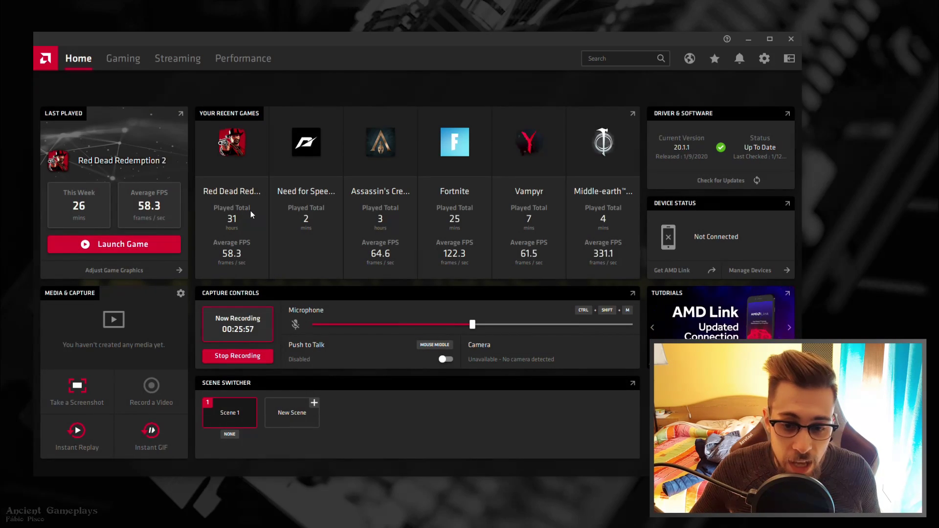